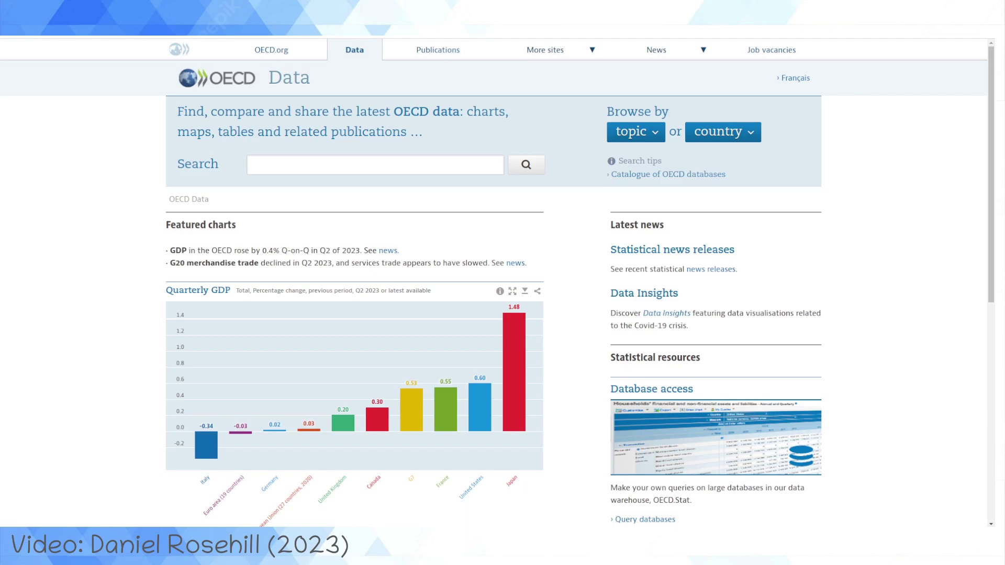
Step: Look through the featured charts and statistical resources on the OECD Data home page
{"action": "scroll", "coordinate": [502, 282], "scroll_direction": "down", "scroll_amount": 5}
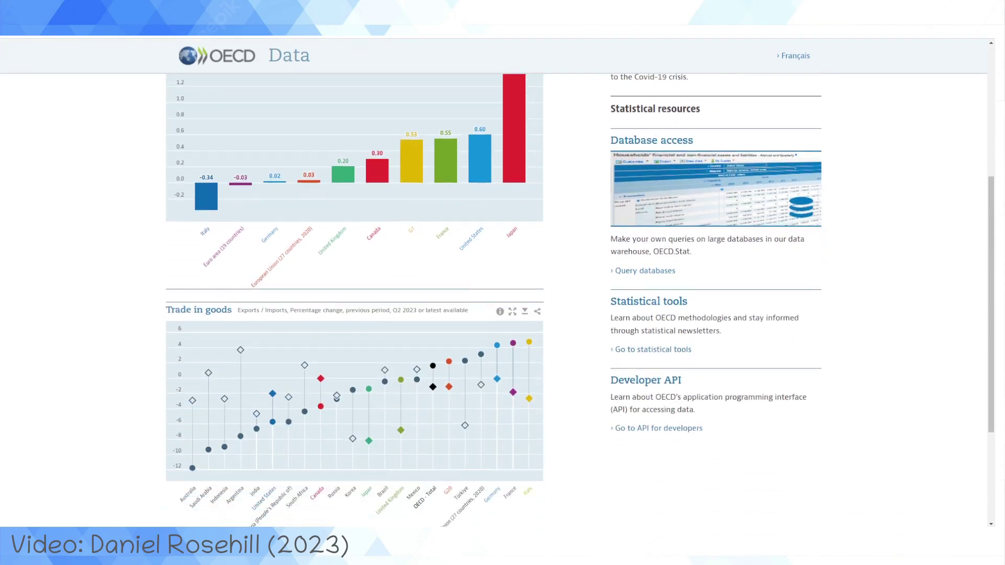
{"action": "scroll", "coordinate": [502, 283], "scroll_direction": "up", "scroll_amount": 5}
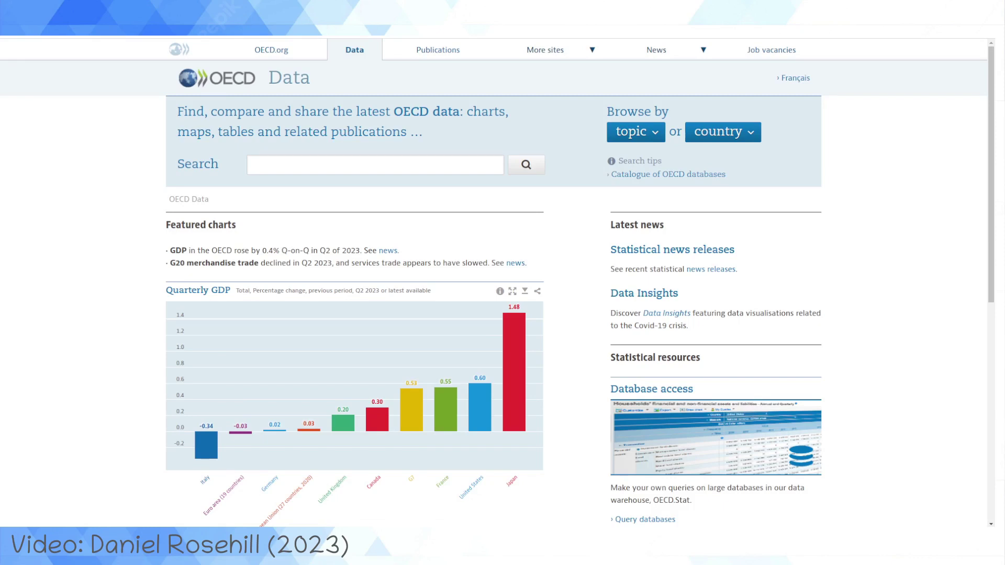
{"action": "scroll", "coordinate": [502, 282], "scroll_direction": "down", "scroll_amount": 5}
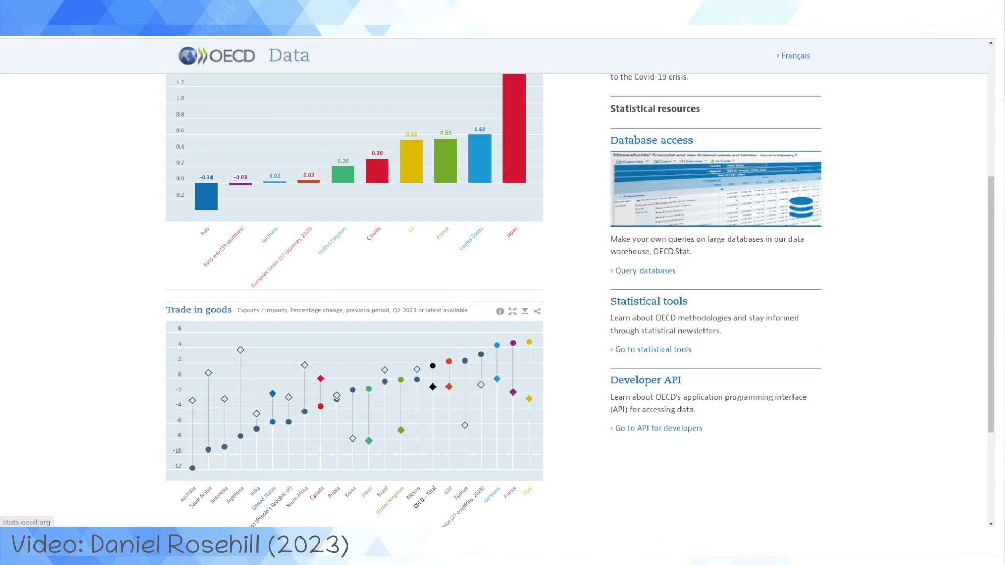
{"action": "scroll", "coordinate": [500, 300], "scroll_direction": "down", "scroll_amount": 1}
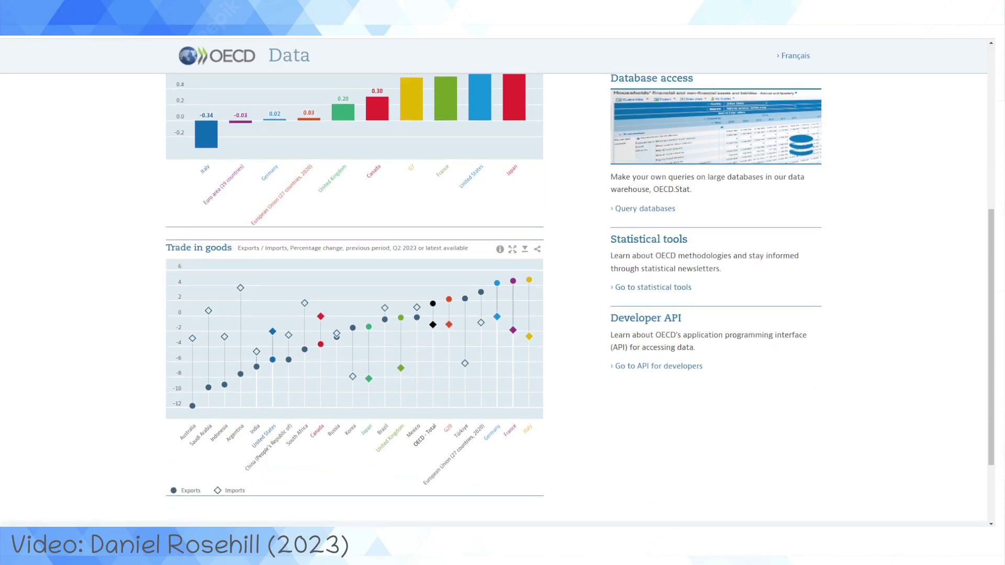
{"action": "scroll", "coordinate": [499, 301], "scroll_direction": "down", "scroll_amount": 2}
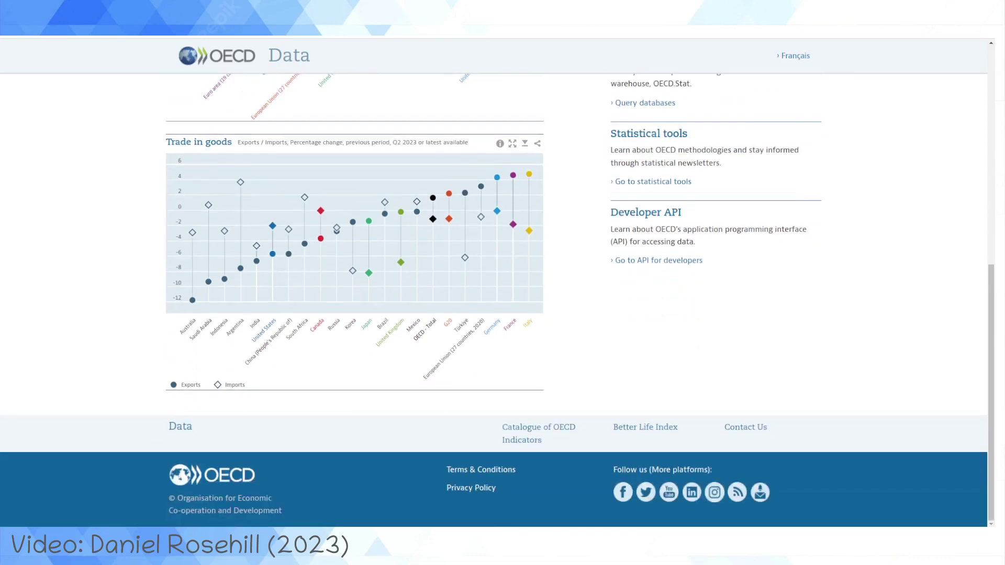
{"action": "scroll", "coordinate": [500, 301], "scroll_direction": "up", "scroll_amount": 8}
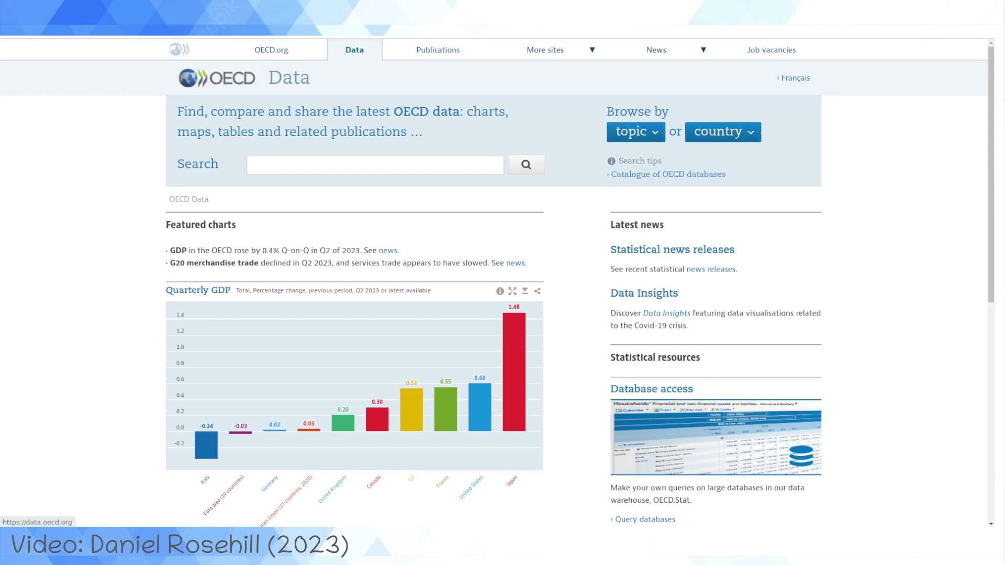
Step: Browse the data by country and open the country profile of Israel
{"action": "left_click", "coordinate": [636, 132]}
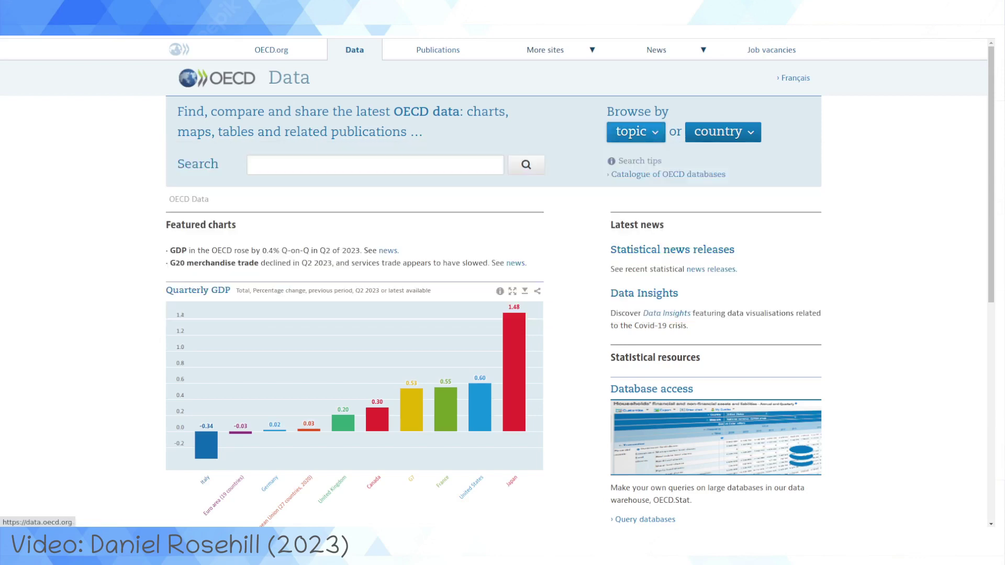
{"action": "left_click", "coordinate": [722, 132]}
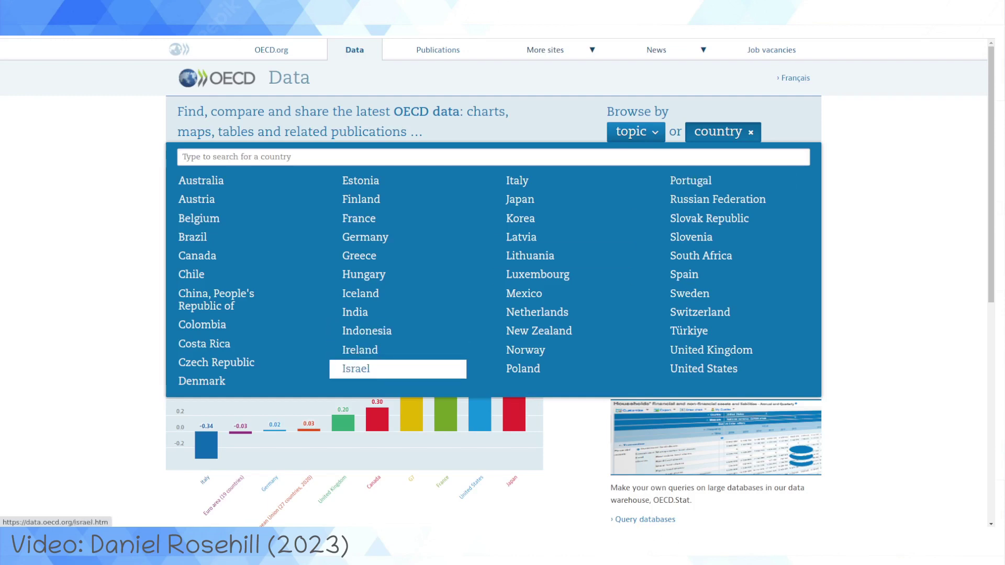
{"action": "left_click", "coordinate": [366, 369]}
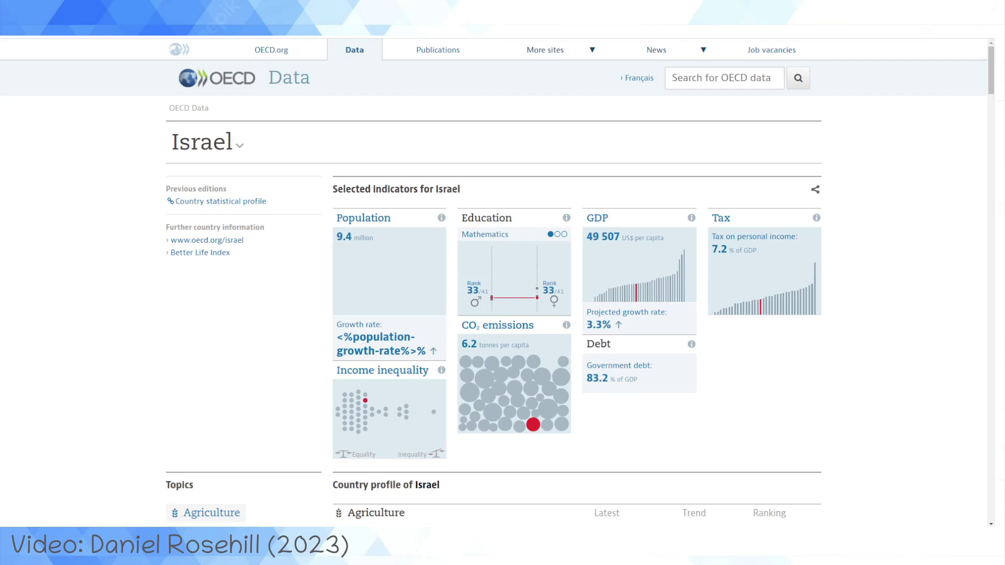
Step: Enlarge the page and examine the selected indicators for Israel, such as population, education, GDP and tax
{"action": "key", "text": "ctrl+plus"}
{"action": "scroll", "coordinate": [497, 277], "scroll_direction": "down", "scroll_amount": 1}
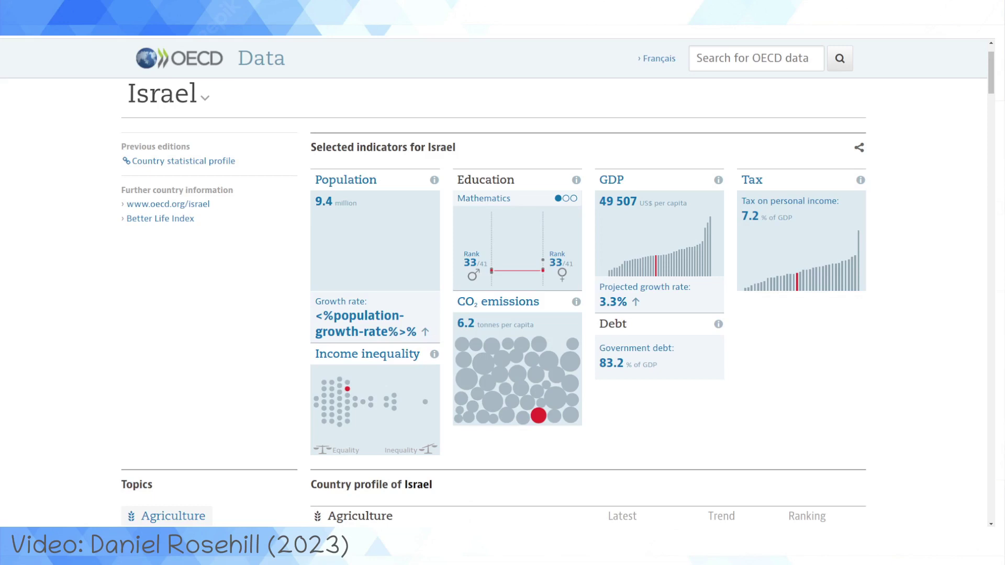
{"action": "scroll", "coordinate": [497, 278], "scroll_direction": "down", "scroll_amount": 1}
{"action": "scroll", "coordinate": [497, 277], "scroll_direction": "up", "scroll_amount": 1}
{"action": "scroll", "coordinate": [497, 277], "scroll_direction": "down", "scroll_amount": 1}
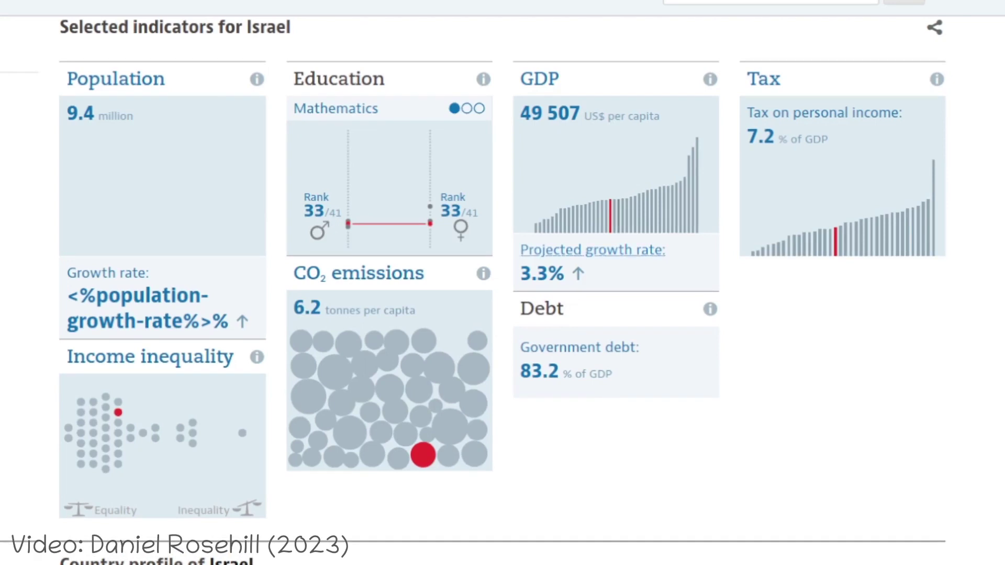
Step: Open the Reading performance (PISA) indicator from the Education section of Israel's country profile
{"action": "scroll", "coordinate": [502, 282], "scroll_direction": "down", "scroll_amount": 10}
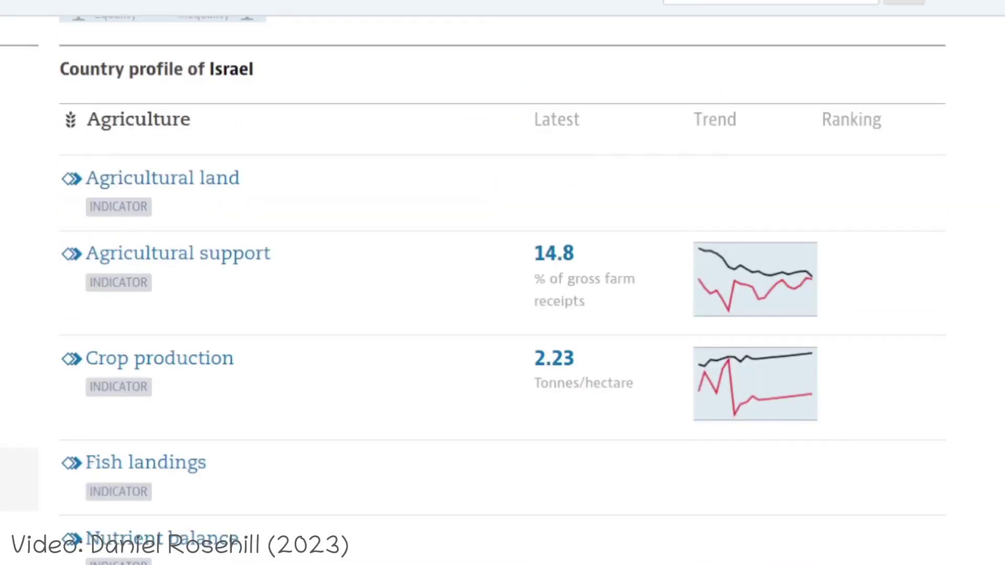
{"action": "scroll", "coordinate": [502, 282], "scroll_direction": "down", "scroll_amount": 5}
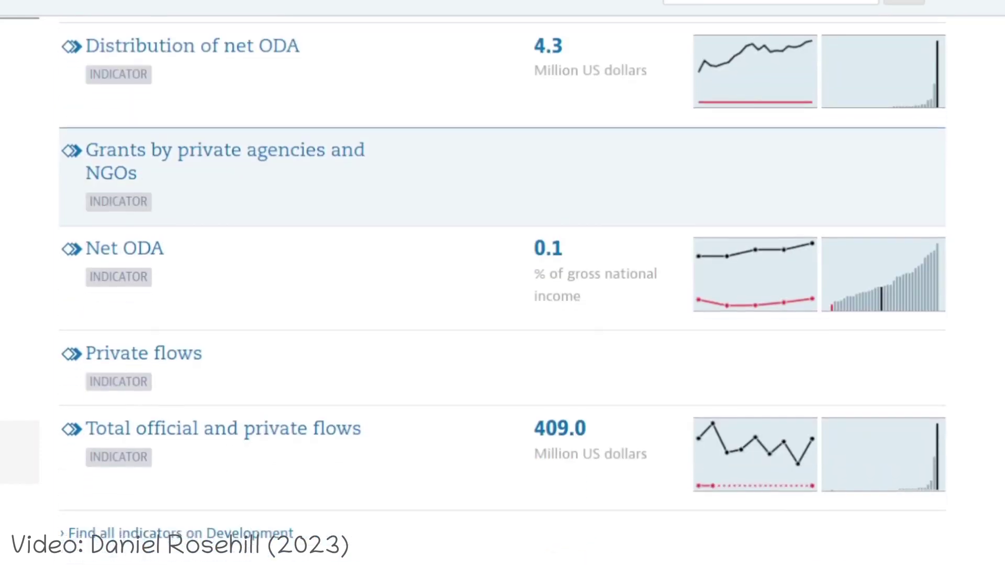
{"action": "scroll", "coordinate": [502, 283], "scroll_direction": "down", "scroll_amount": 15}
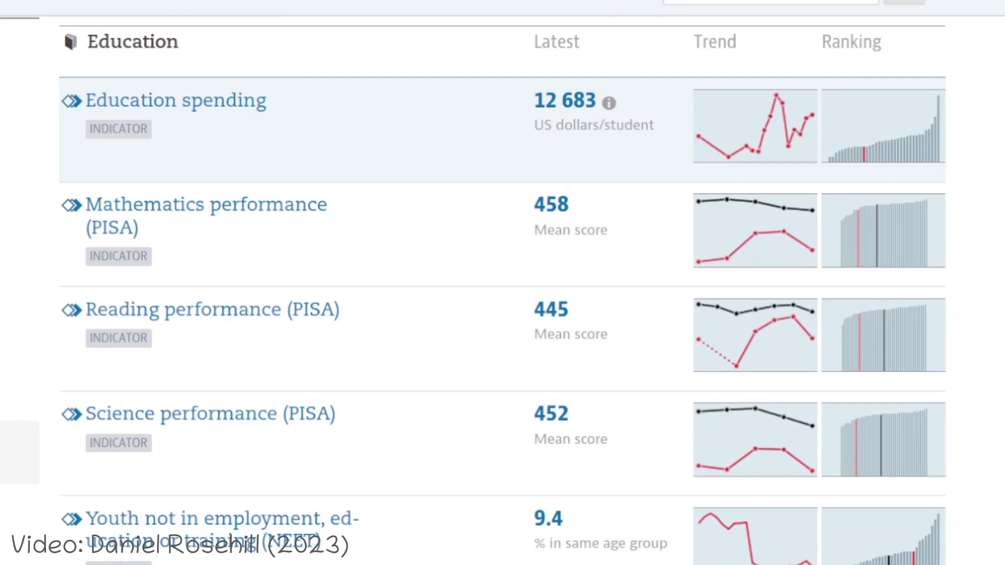
{"action": "scroll", "coordinate": [209, 131], "scroll_direction": "down", "scroll_amount": 2}
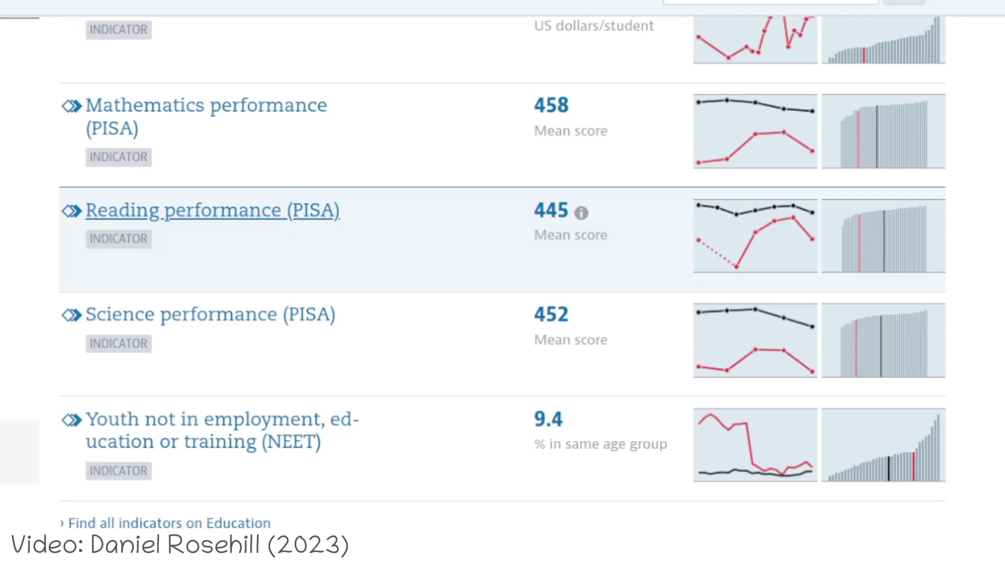
{"action": "left_click", "coordinate": [212, 211]}
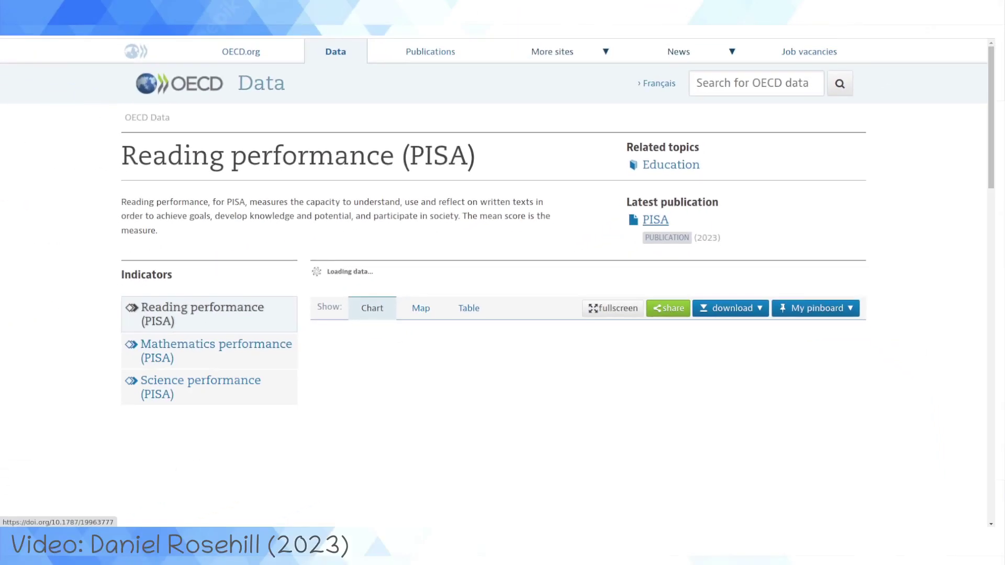
Step: Examine the reading performance chart, comparing the scores of boys and girls in Israel with the other countries
{"action": "scroll", "coordinate": [502, 283], "scroll_direction": "down", "scroll_amount": 2}
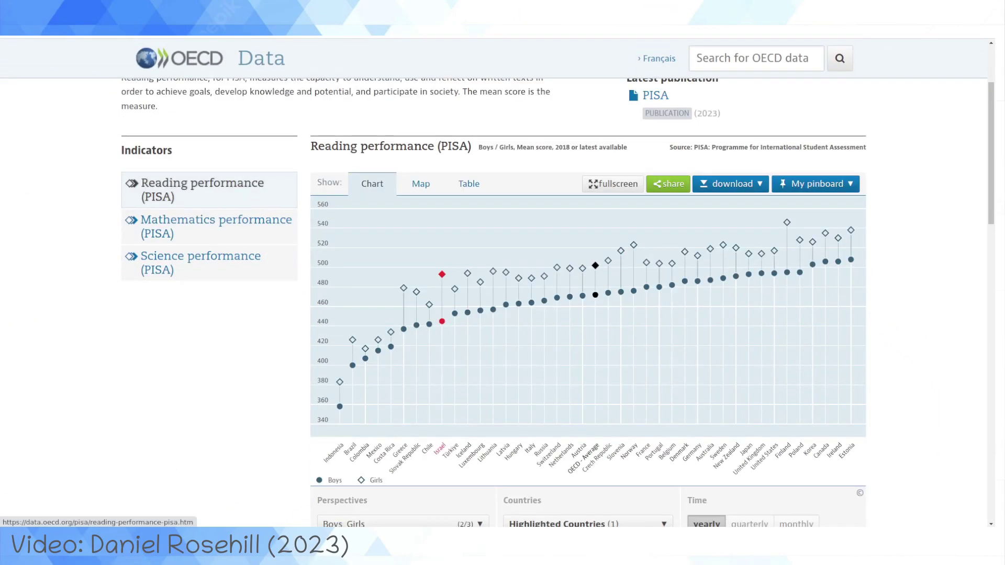
{"action": "scroll", "coordinate": [587, 309], "scroll_direction": "down", "scroll_amount": 2}
{"action": "scroll", "coordinate": [587, 309], "scroll_direction": "up", "scroll_amount": 2}
{"action": "scroll", "coordinate": [586, 304], "scroll_direction": "down", "scroll_amount": 1}
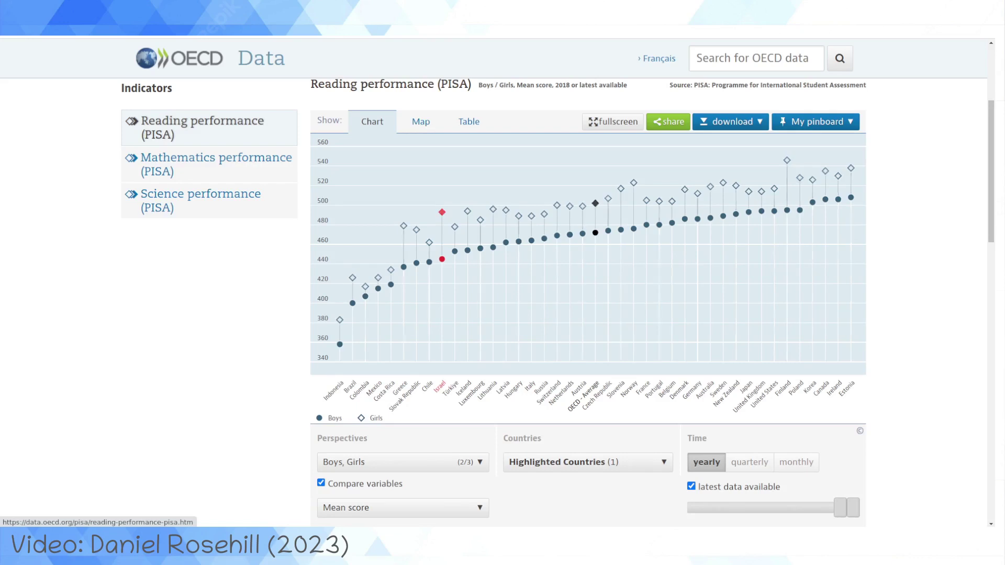
{"action": "mouse_move", "coordinate": [441, 259]}
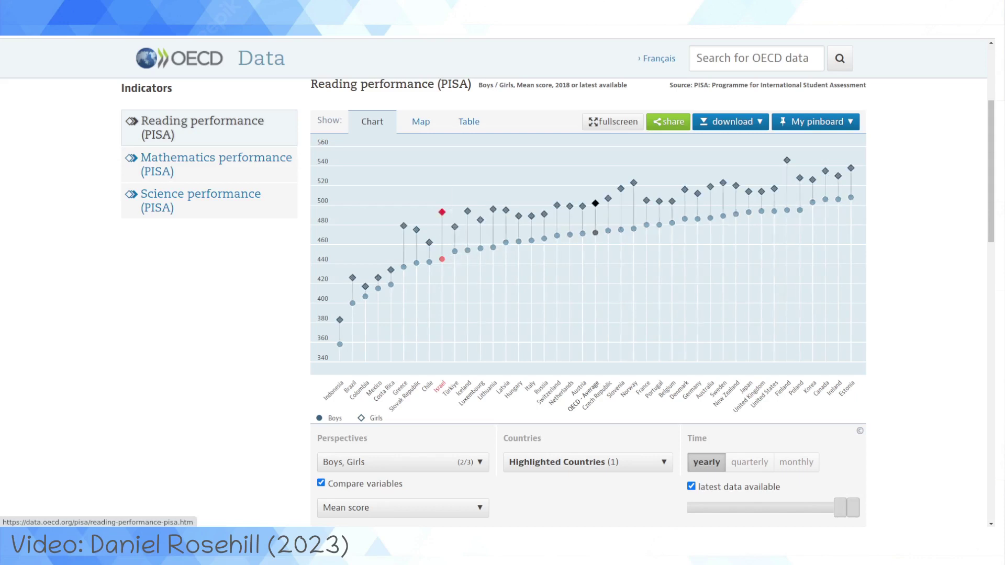
{"action": "mouse_move", "coordinate": [442, 212]}
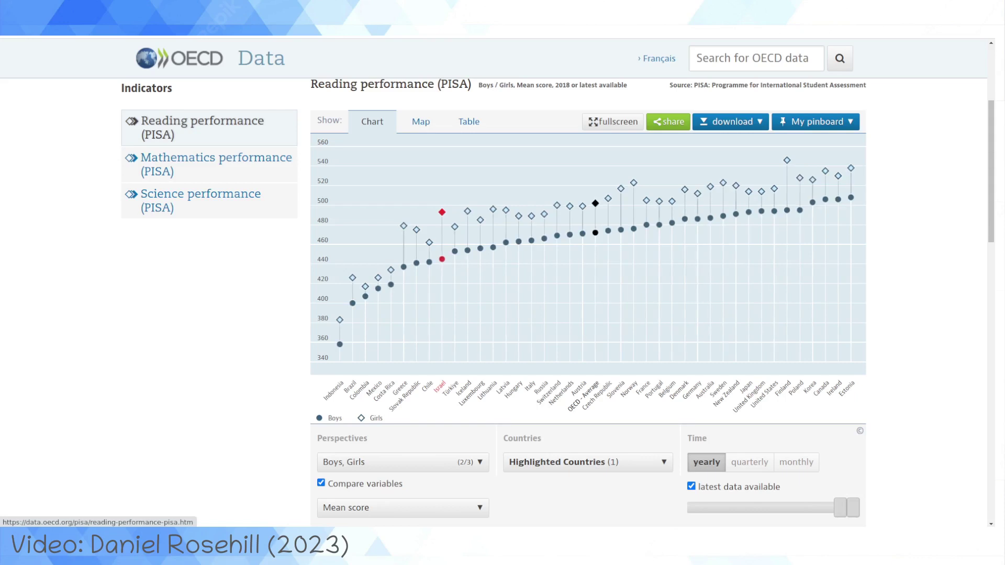
{"action": "scroll", "coordinate": [586, 303], "scroll_direction": "down", "scroll_amount": 3}
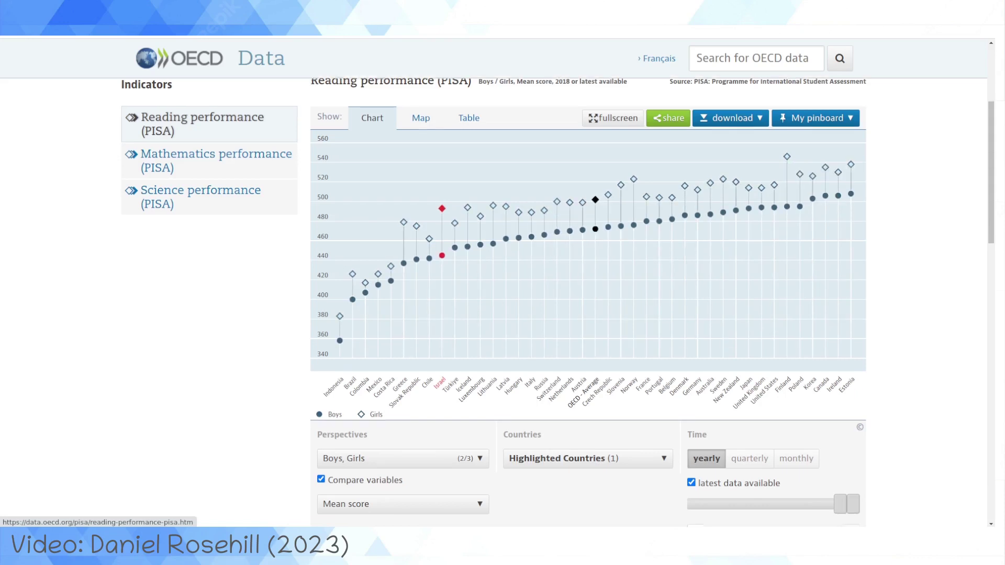
Step: Return to the OECD Data home page and search for "geni coefficient"
{"action": "scroll", "coordinate": [586, 303], "scroll_direction": "up", "scroll_amount": 7}
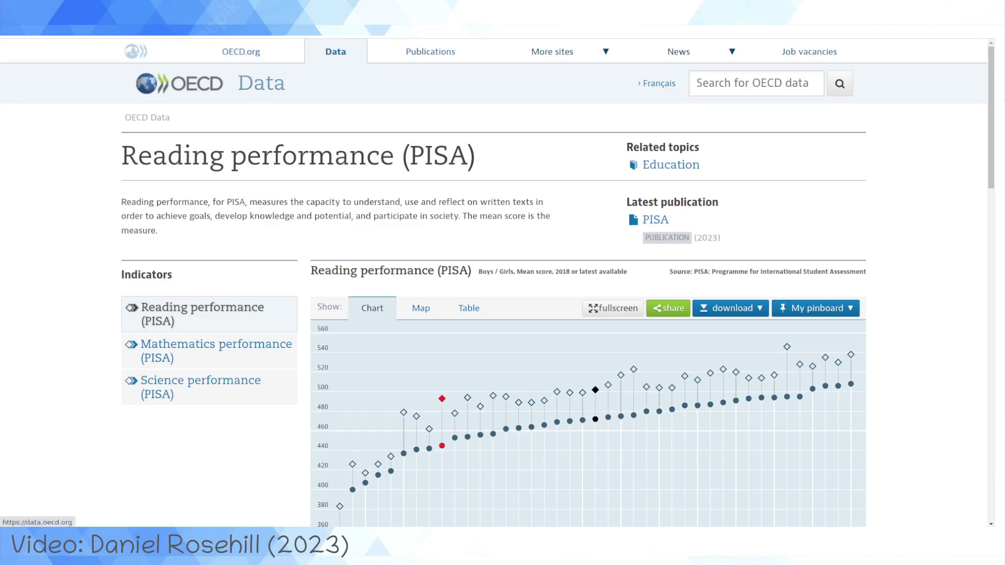
{"action": "left_click", "coordinate": [261, 83]}
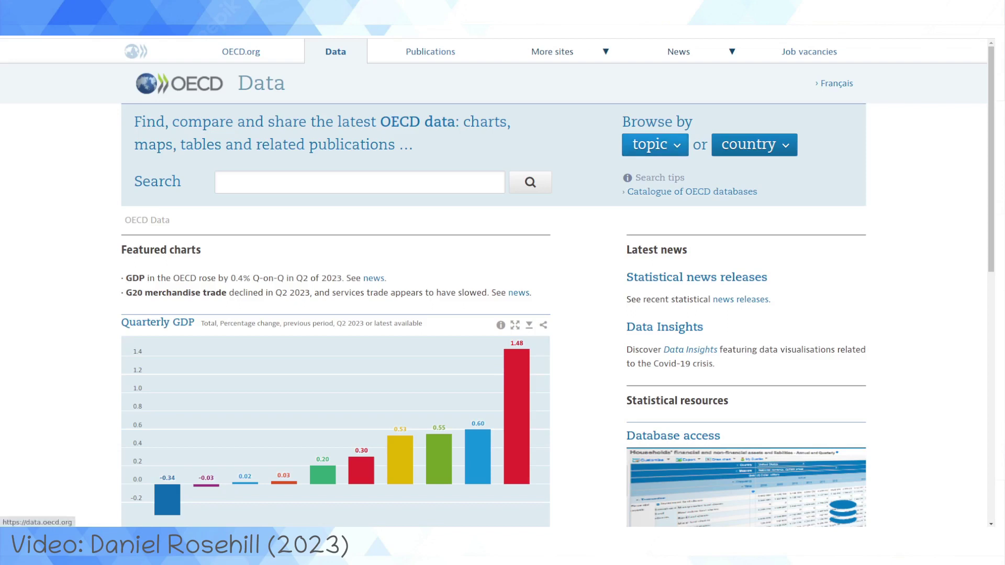
{"action": "left_click", "coordinate": [655, 144]}
{"action": "key", "text": "Escape"}
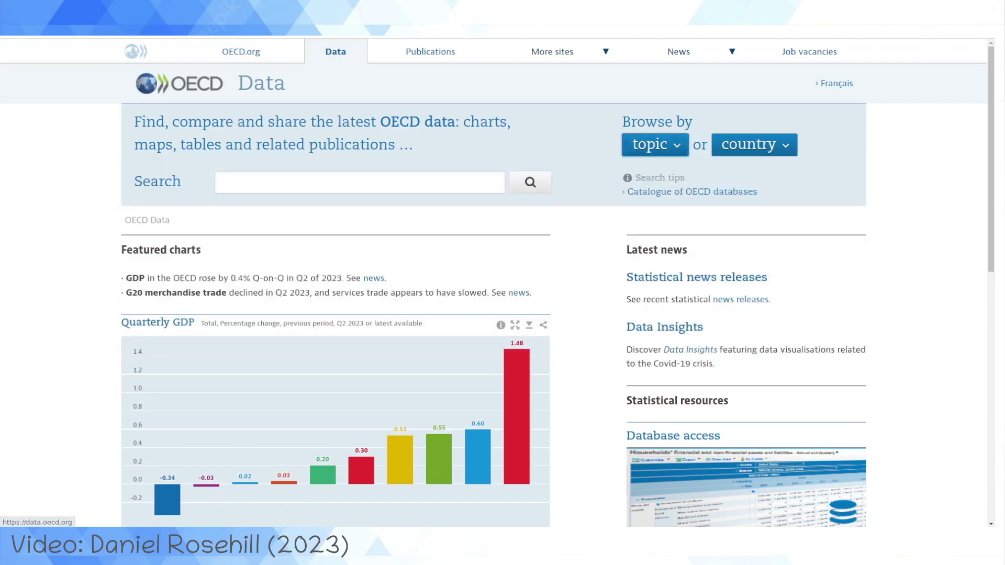
{"action": "left_click", "coordinate": [359, 181]}
{"action": "type", "text": "ge"}
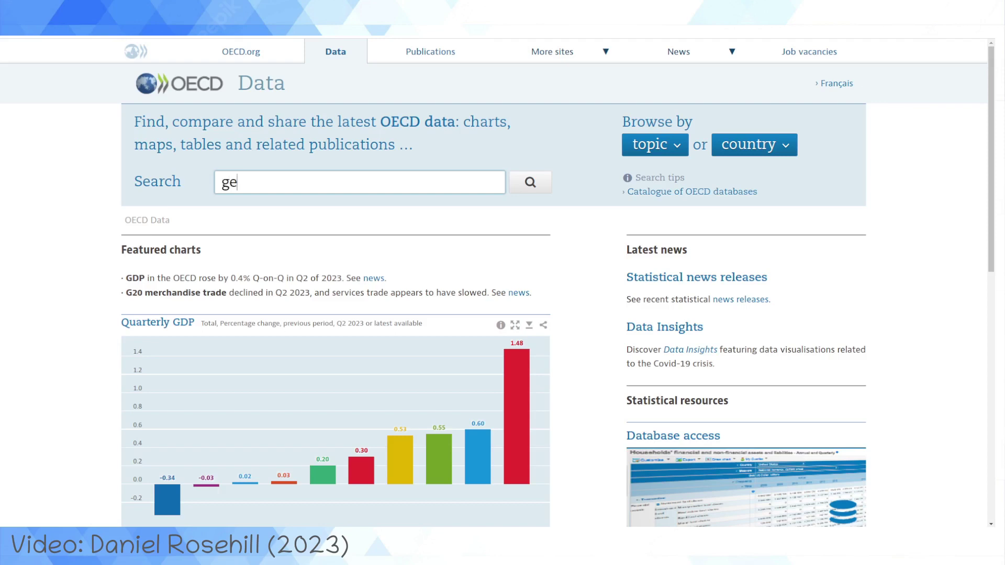
{"action": "type", "text": "ni coefficient"}
{"action": "key", "text": "Return"}
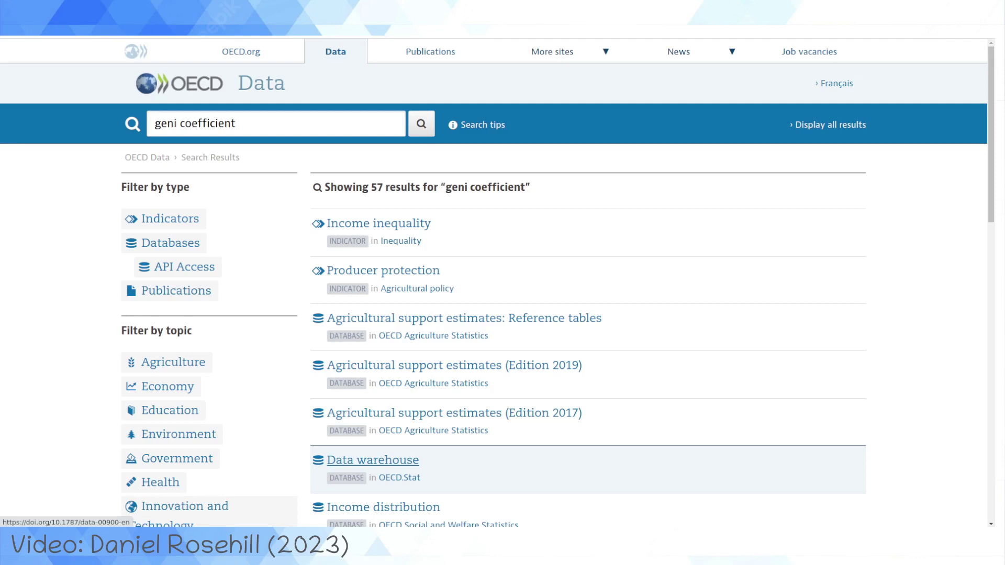
{"action": "left_click", "coordinate": [373, 460]}
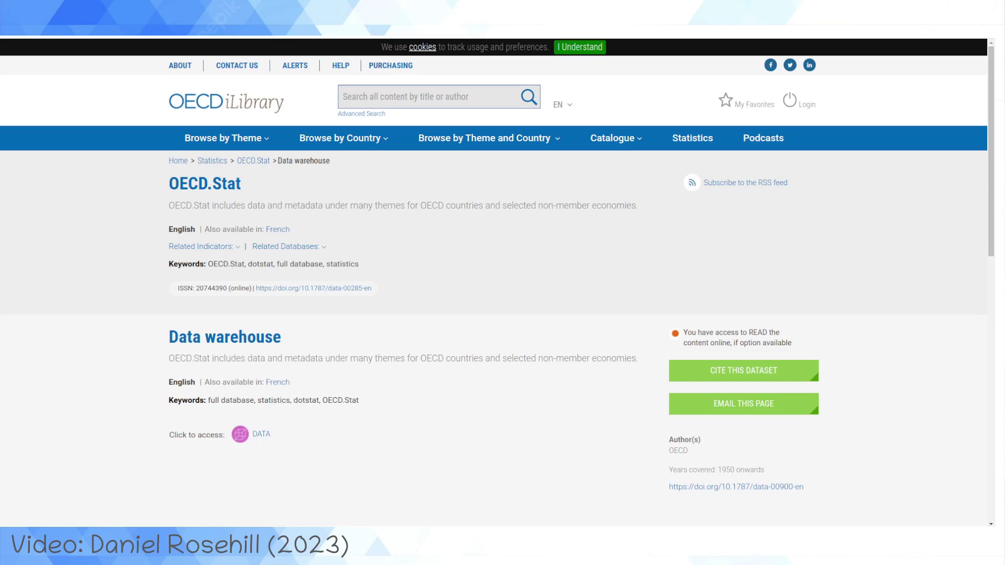
{"action": "key", "text": "alt+Left"}
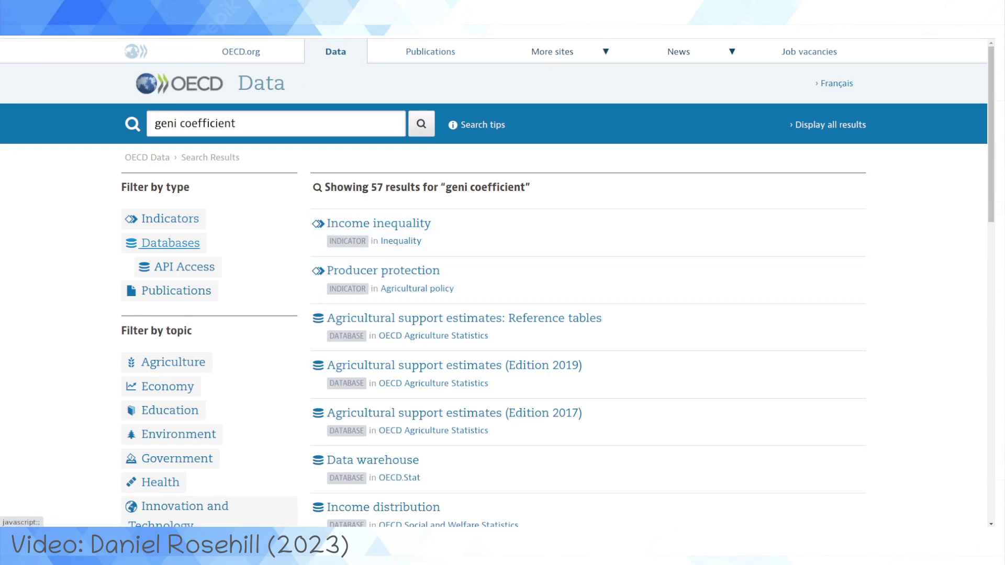
{"action": "scroll", "coordinate": [178, 209], "scroll_direction": "down", "scroll_amount": 1}
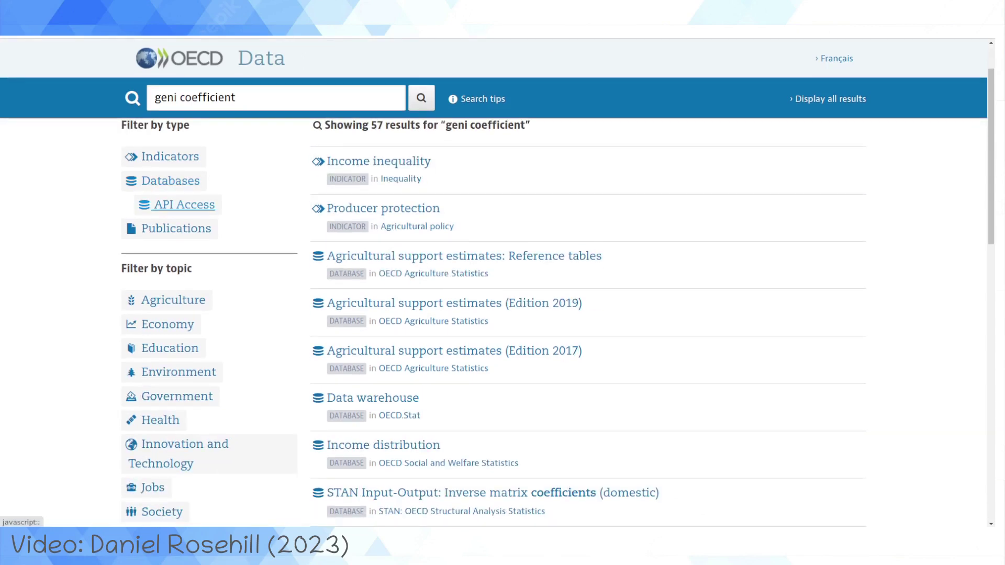
{"action": "left_click", "coordinate": [185, 205]}
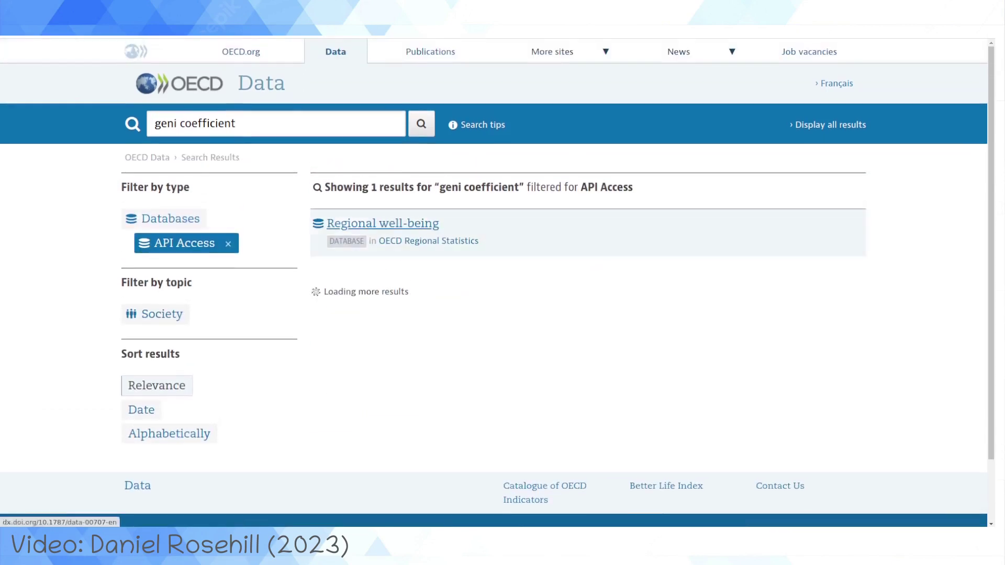
{"action": "scroll", "coordinate": [229, 180], "scroll_direction": "down", "scroll_amount": 1}
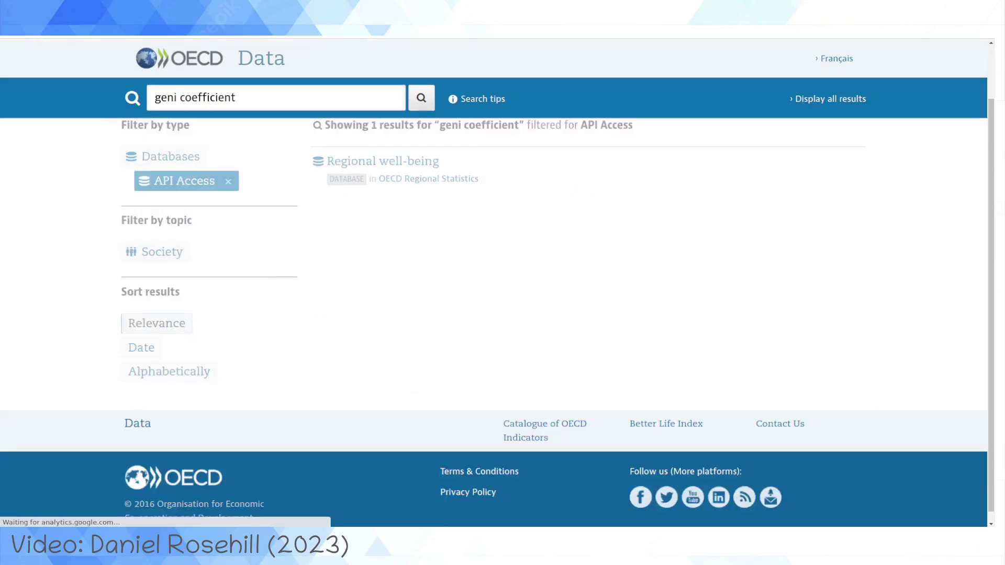
{"action": "left_click", "coordinate": [228, 181]}
Step: Filter the search results to Indicators and open the Income inequality indicator
{"action": "left_click", "coordinate": [170, 219]}
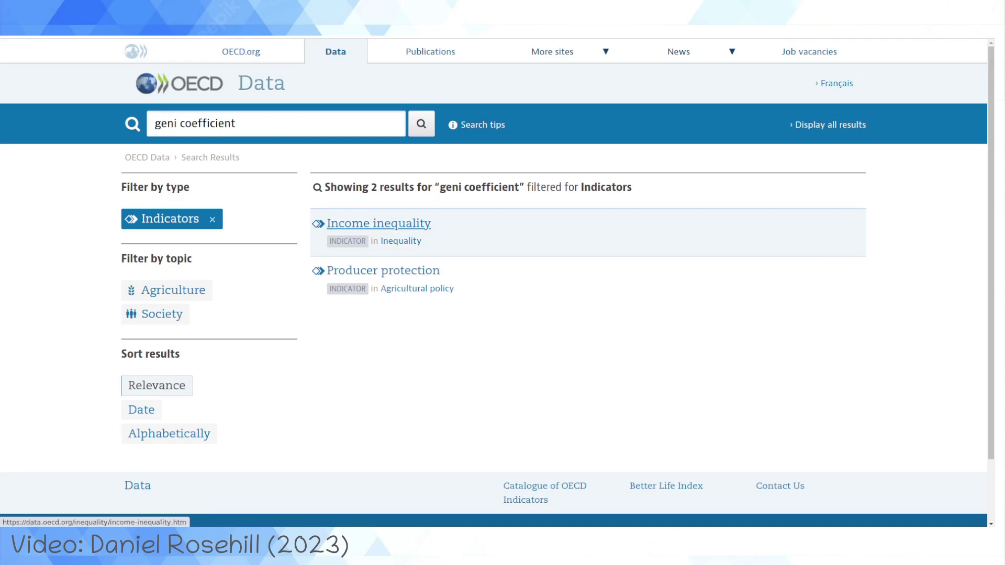
{"action": "left_click", "coordinate": [379, 223]}
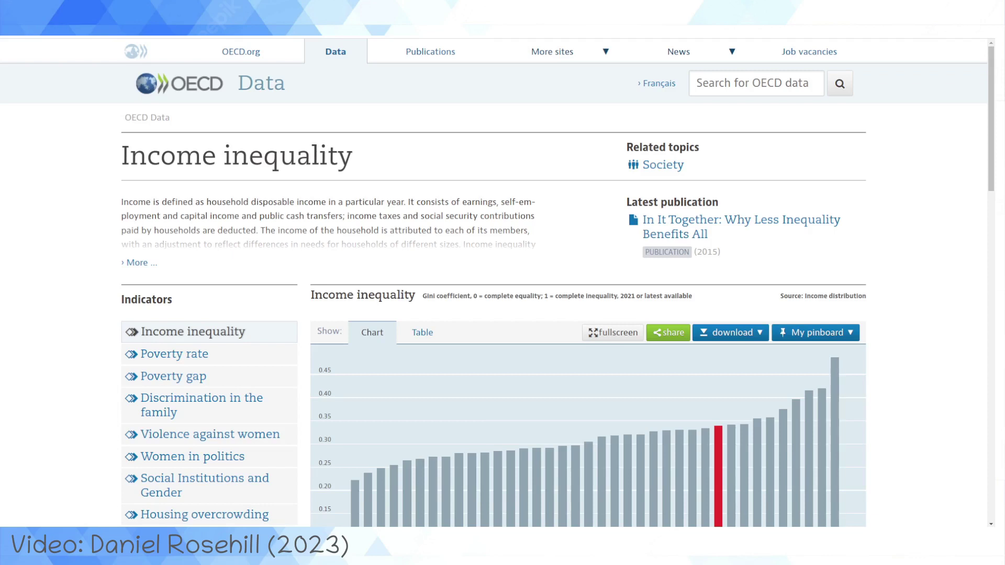
Step: Expand the full description of Income inequality and examine the Gini coefficient chart by country
{"action": "left_click", "coordinate": [139, 263]}
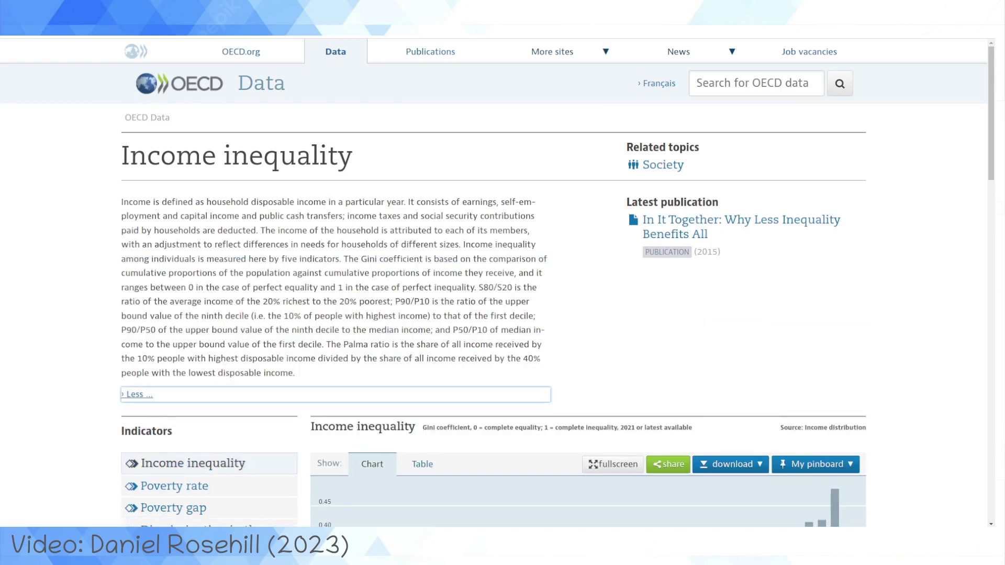
{"action": "scroll", "coordinate": [497, 283], "scroll_direction": "down", "scroll_amount": 5}
{"action": "scroll", "coordinate": [497, 283], "scroll_direction": "up", "scroll_amount": 5}
{"action": "scroll", "coordinate": [497, 283], "scroll_direction": "down", "scroll_amount": 4}
{"action": "scroll", "coordinate": [497, 282], "scroll_direction": "down", "scroll_amount": 4}
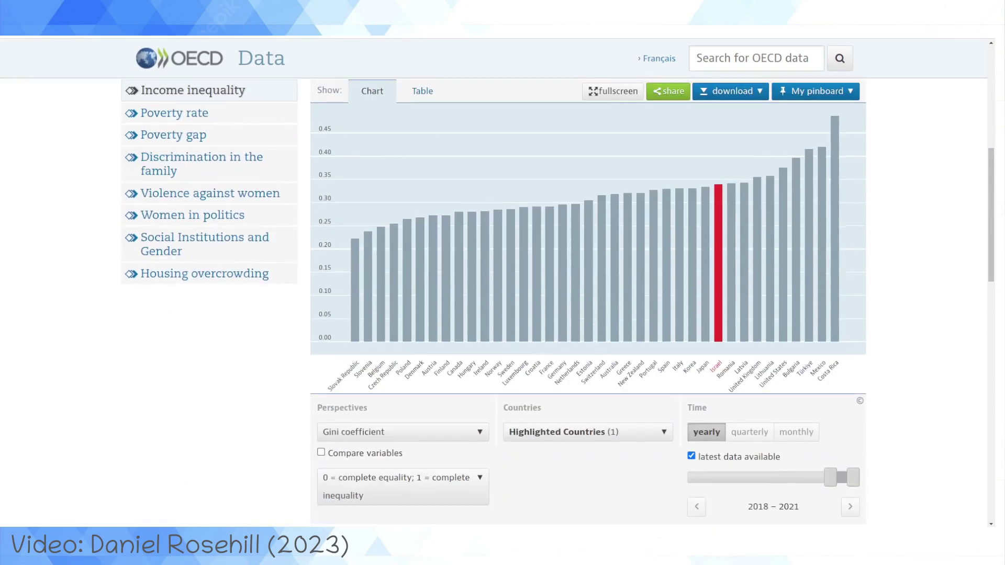
Step: Highlight Ireland alongside Israel in the Income inequality chart and compare the Gini coefficients of the two countries
{"action": "scroll", "coordinate": [497, 282], "scroll_direction": "up", "scroll_amount": 2}
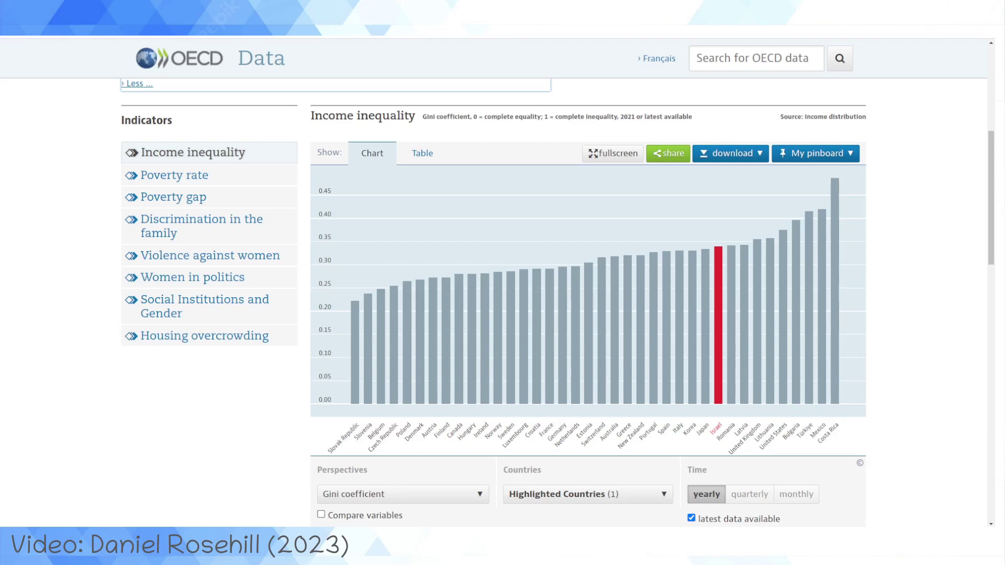
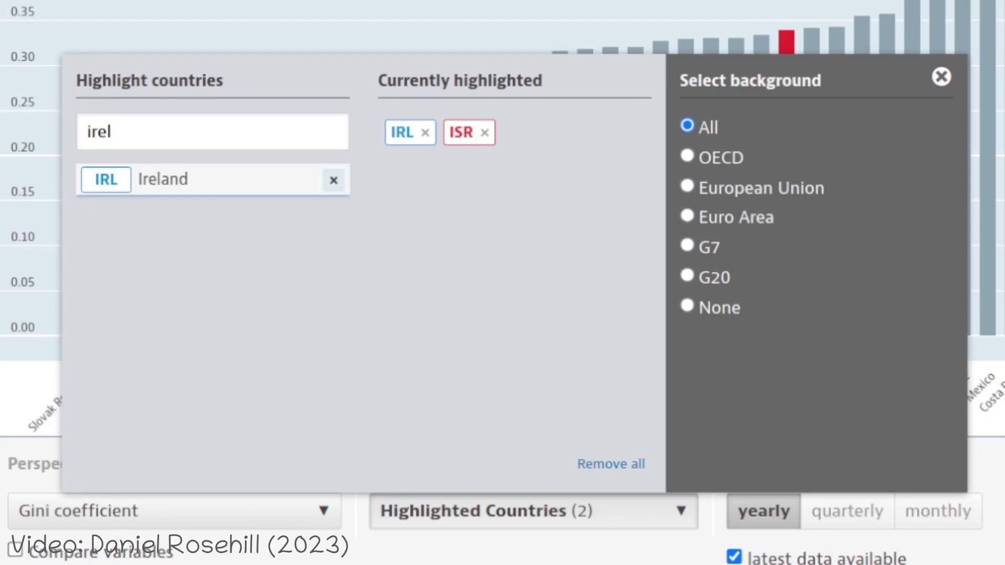
{"action": "key", "text": "Escape"}
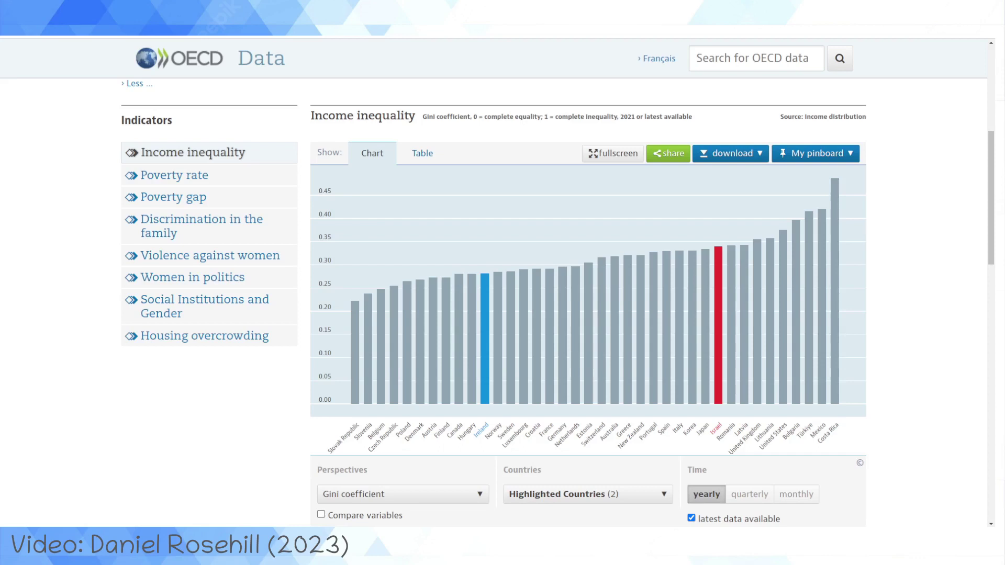
{"action": "mouse_move", "coordinate": [484, 369]}
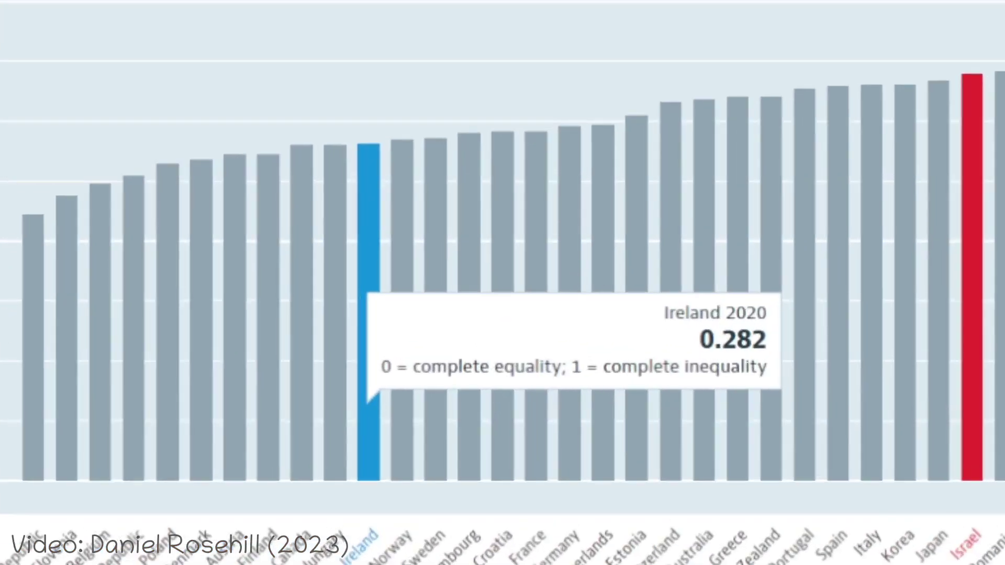
{"action": "mouse_move", "coordinate": [972, 403]}
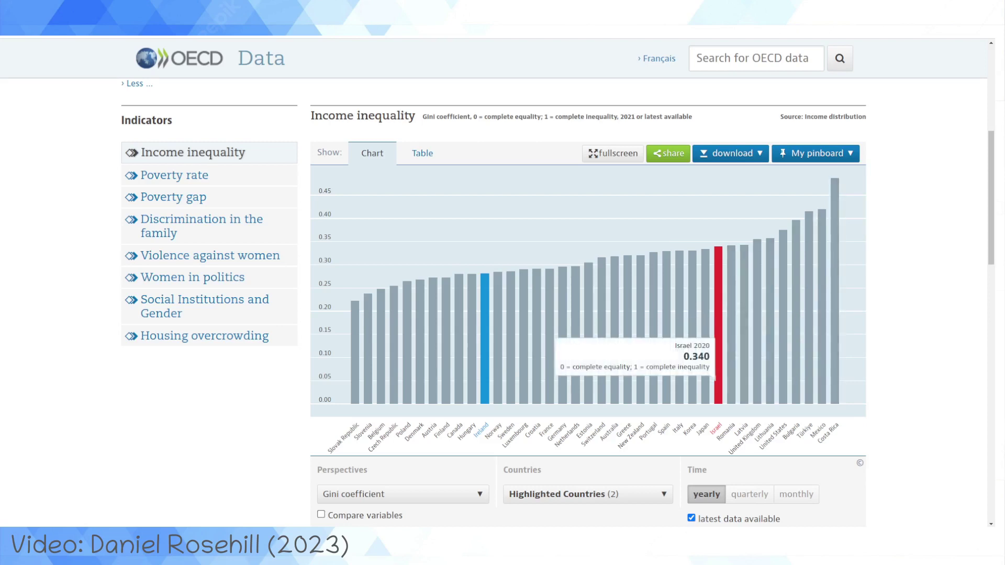
{"action": "mouse_move", "coordinate": [485, 390]}
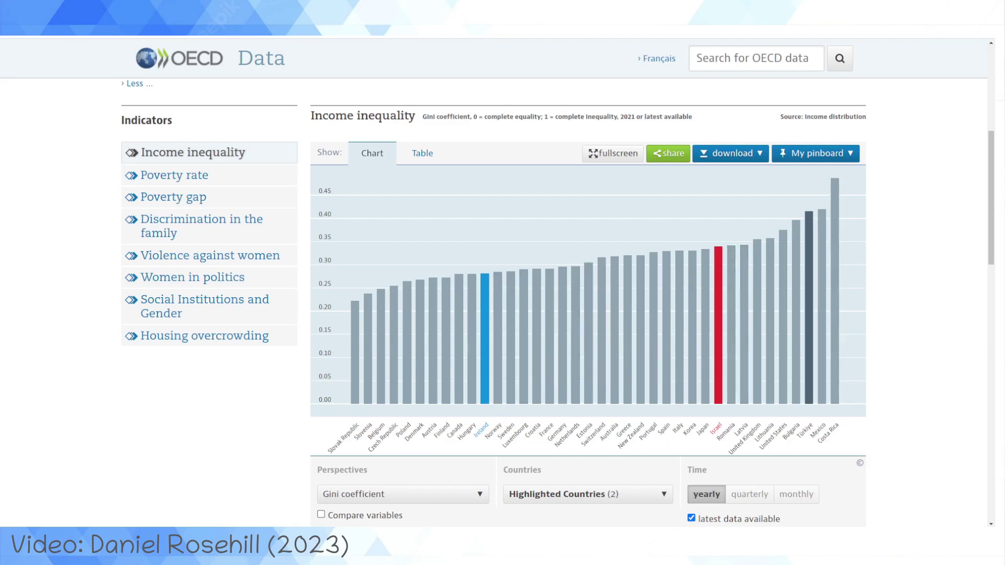
Step: Check the pinboard options and the available data download formats of the Income inequality chart
{"action": "left_click", "coordinate": [816, 153]}
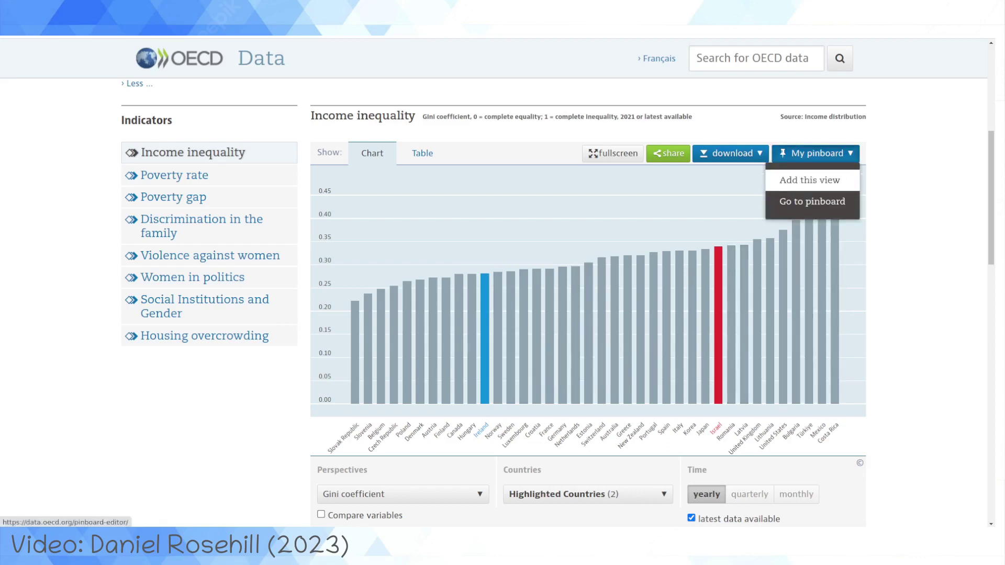
{"action": "left_click", "coordinate": [732, 152]}
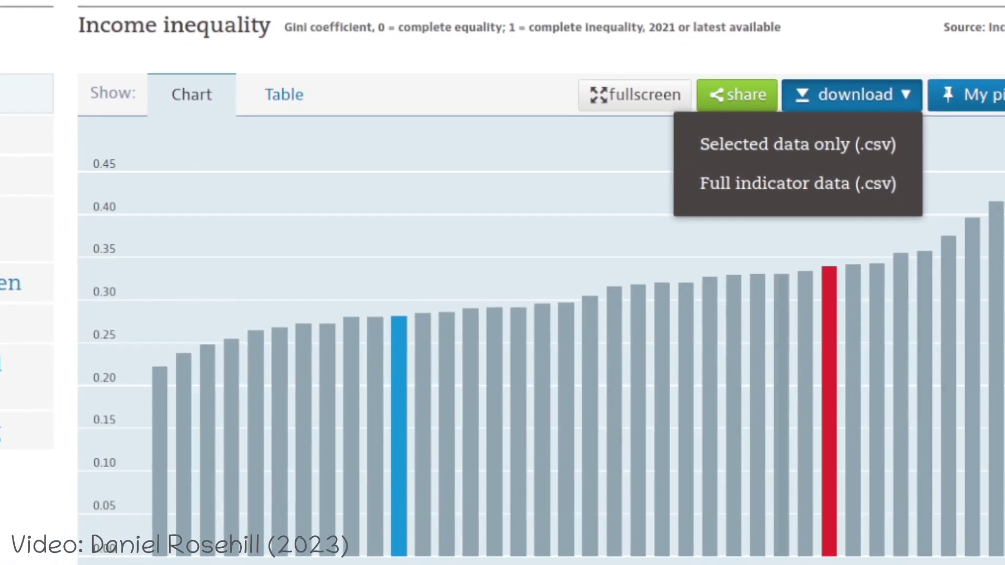
Step: View the income inequality data as a table sorted by the latest value in descending order, and return to the chart
{"action": "left_click", "coordinate": [283, 95]}
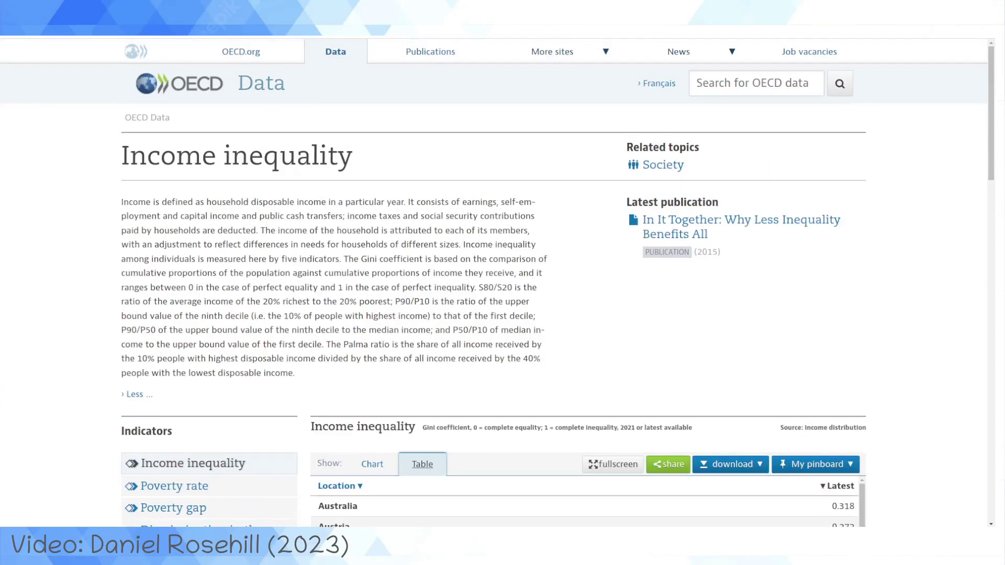
{"action": "scroll", "coordinate": [494, 282], "scroll_direction": "down", "scroll_amount": 6}
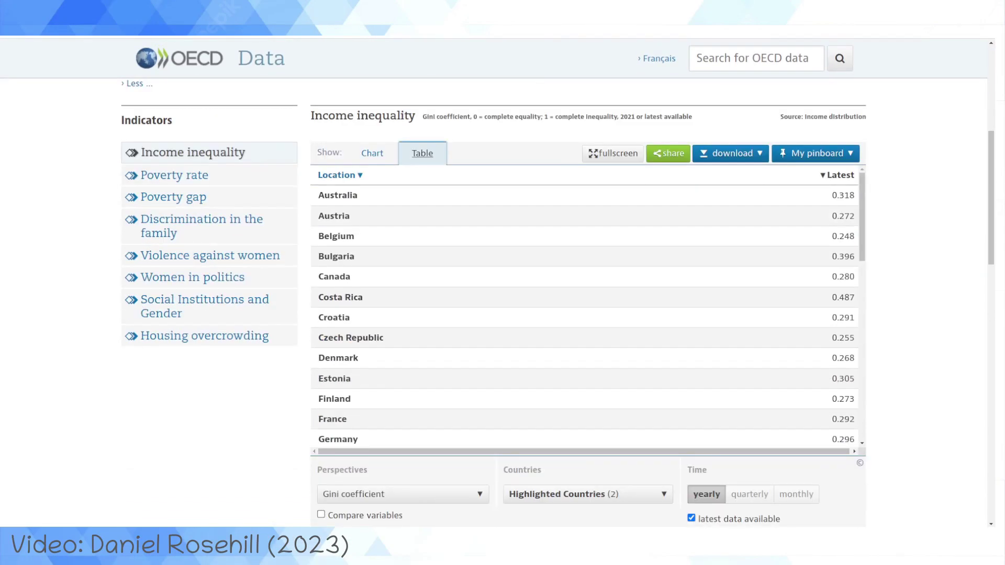
{"action": "left_click", "coordinate": [840, 175]}
{"action": "left_click_drag", "start_coordinate": [314, 195], "coordinate": [361, 327]}
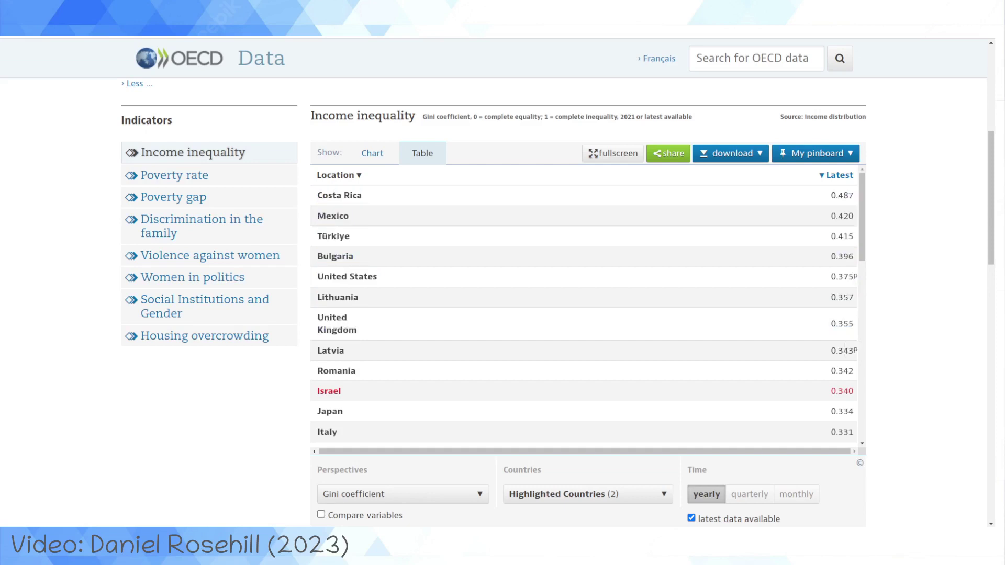
{"action": "scroll", "coordinate": [583, 314], "scroll_direction": "down", "scroll_amount": 4}
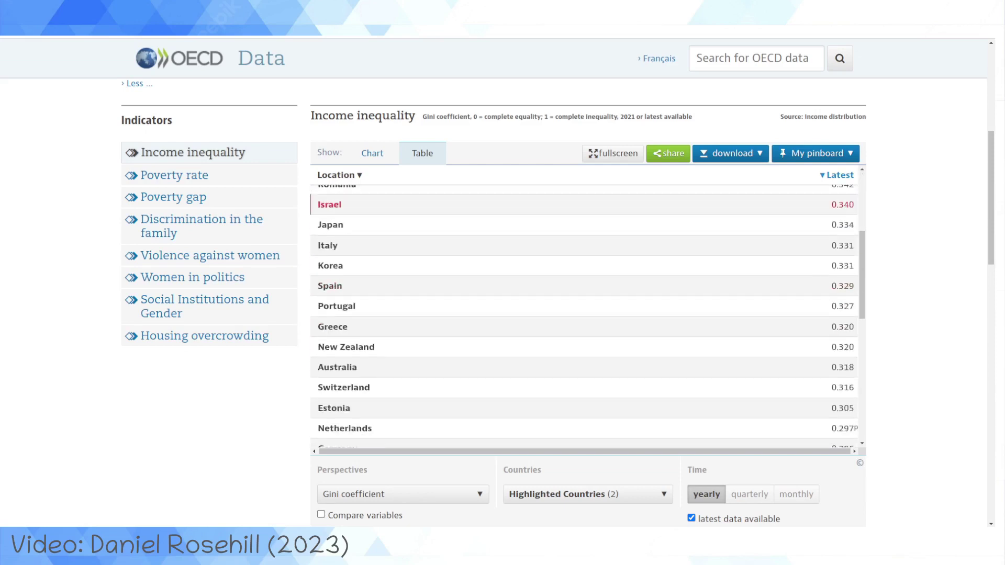
{"action": "left_click", "coordinate": [372, 152]}
Step: Turn off the latest data available option and extend the chart's time range to 1995–2021
{"action": "scroll", "coordinate": [372, 157], "scroll_direction": "down", "scroll_amount": 3}
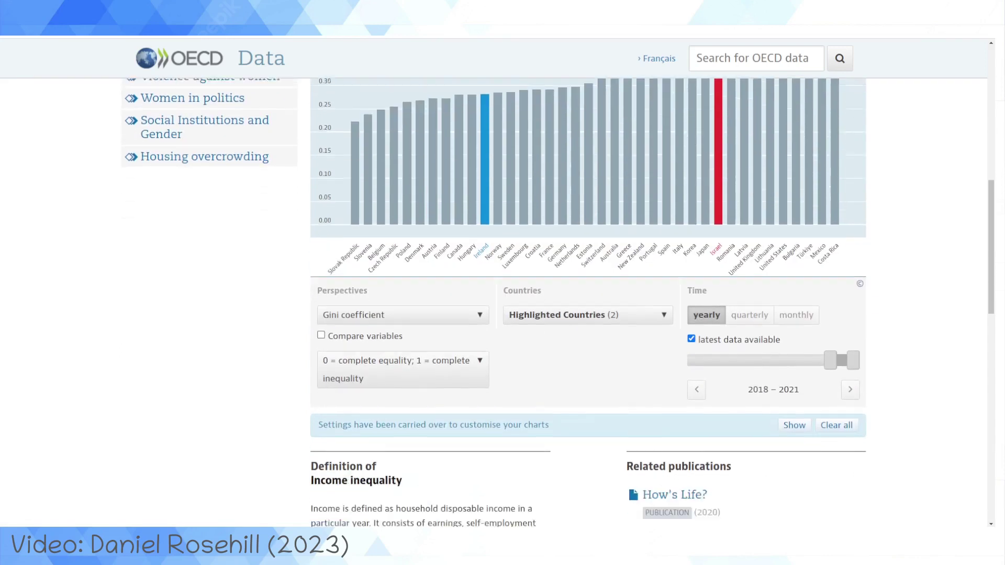
{"action": "scroll", "coordinate": [586, 283], "scroll_direction": "up", "scroll_amount": 1}
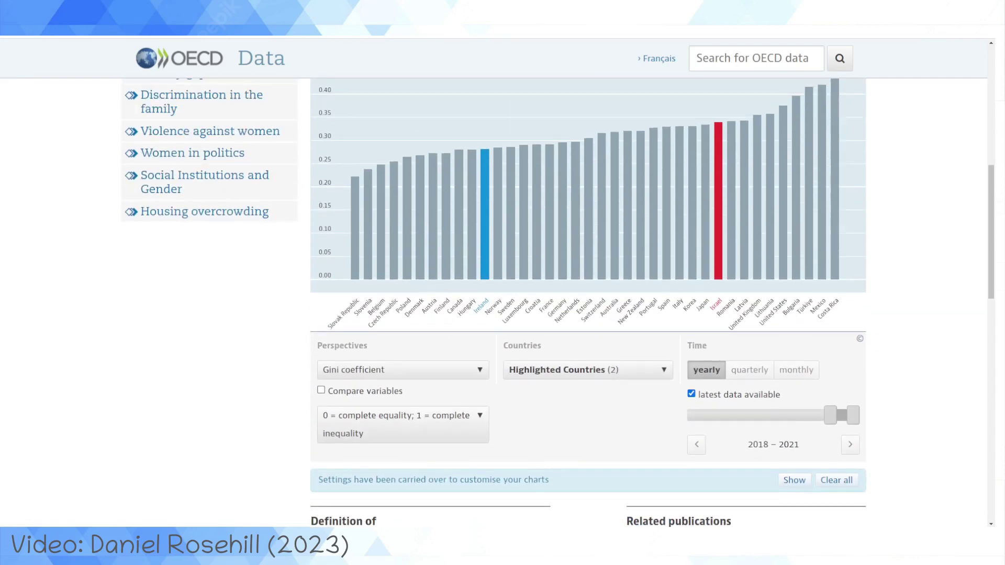
{"action": "left_click", "coordinate": [691, 393]}
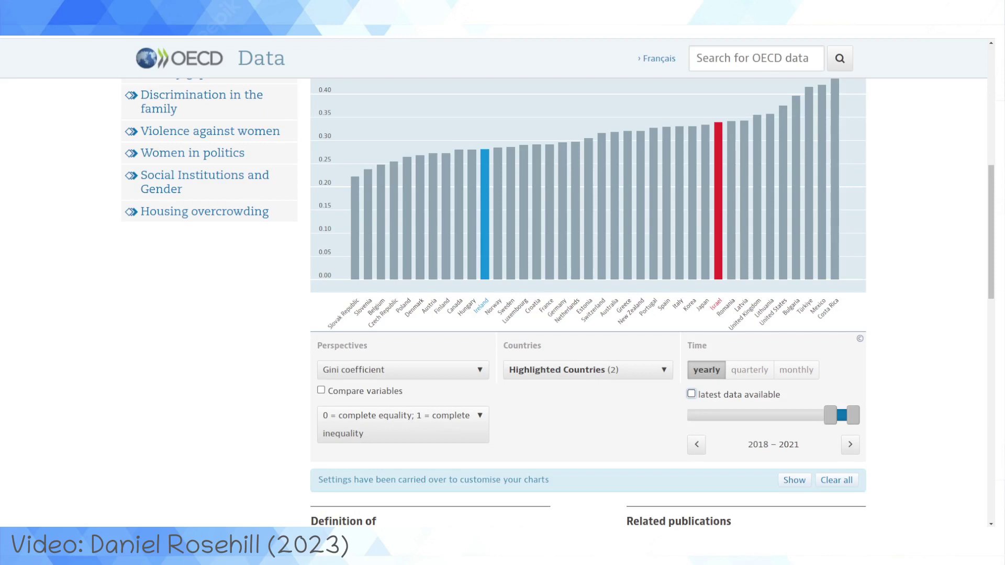
{"action": "left_click_drag", "start_coordinate": [830, 415], "coordinate": [756, 415]}
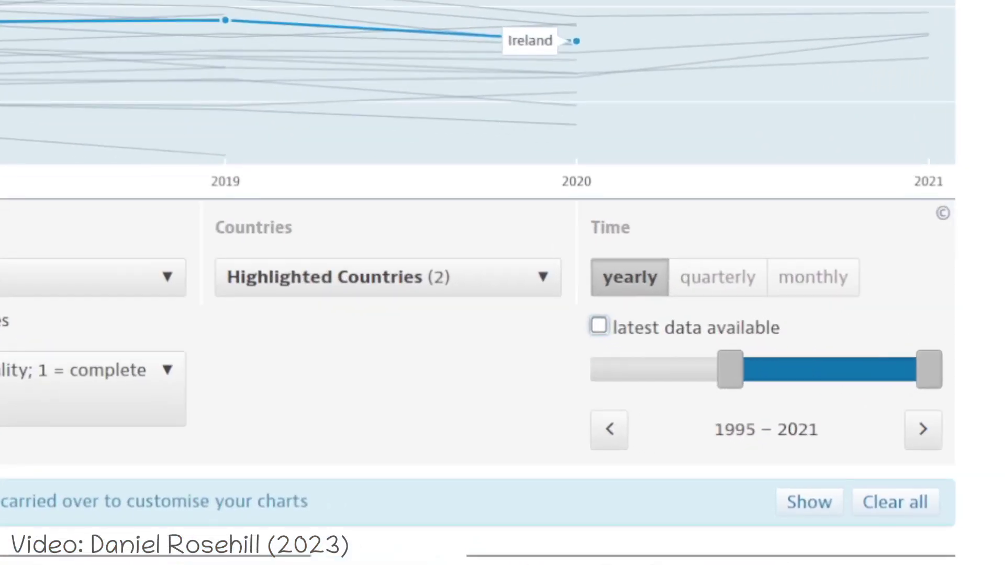
{"action": "mouse_move", "coordinate": [929, 369]}
{"action": "left_mouse_down"}
{"action": "mouse_move", "coordinate": [795, 369]}
{"action": "mouse_move", "coordinate": [929, 370]}
{"action": "left_mouse_up"}
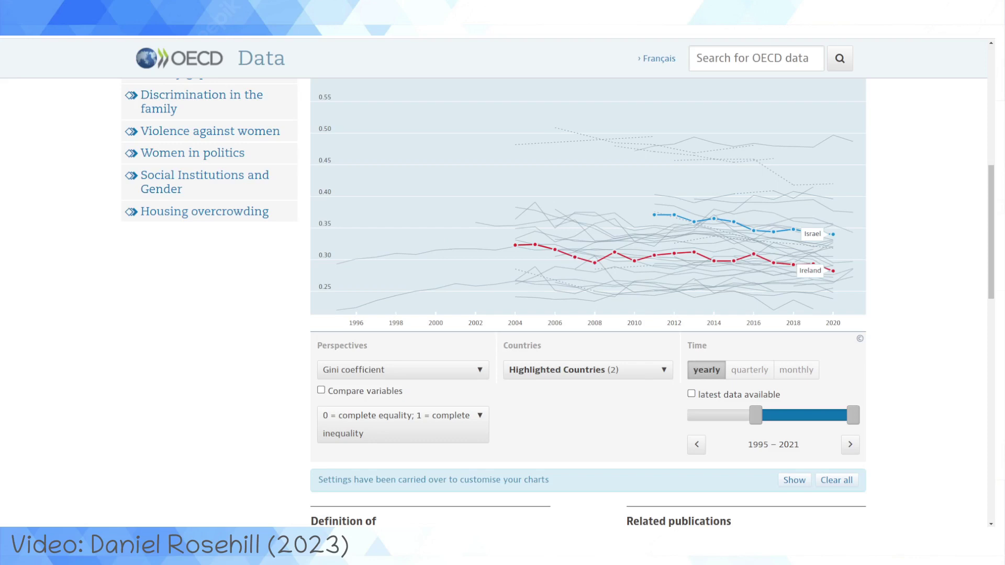
Step: Narrow the time range to 2021, set it back to 2018–2021 and turn the latest data available option on again
{"action": "left_click_drag", "start_coordinate": [755, 415], "coordinate": [839, 414]}
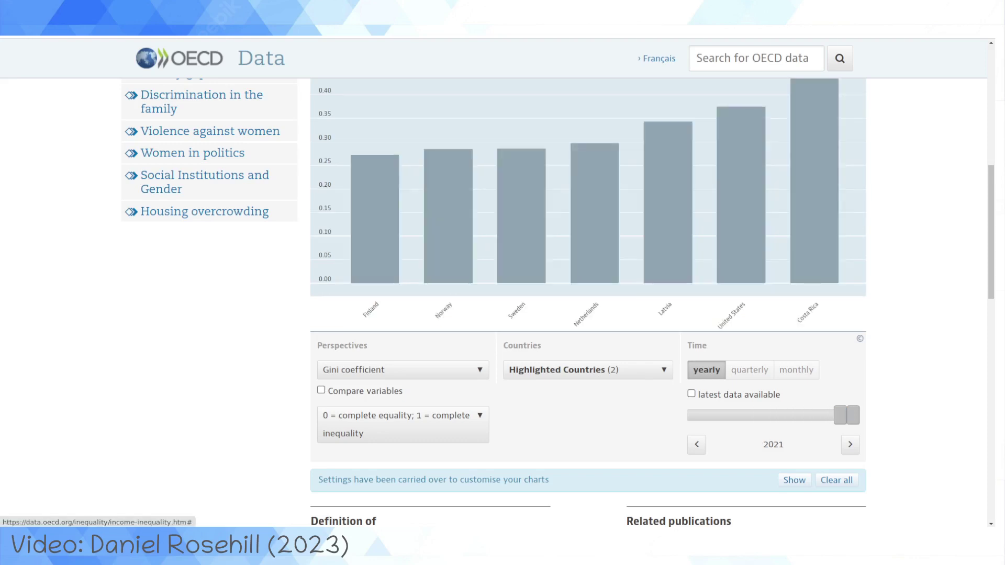
{"action": "left_click_drag", "start_coordinate": [840, 414], "coordinate": [830, 415]}
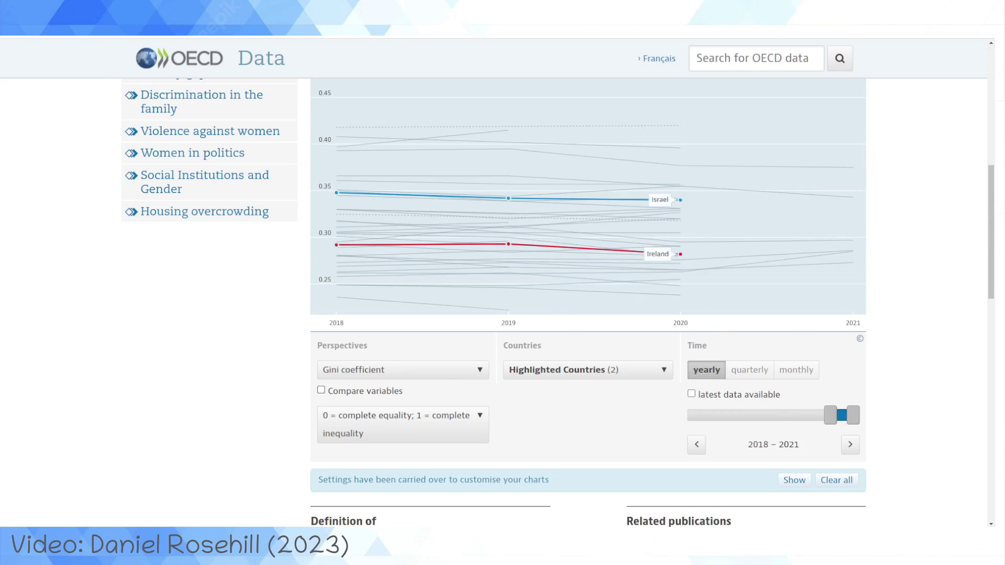
{"action": "left_click", "coordinate": [691, 394]}
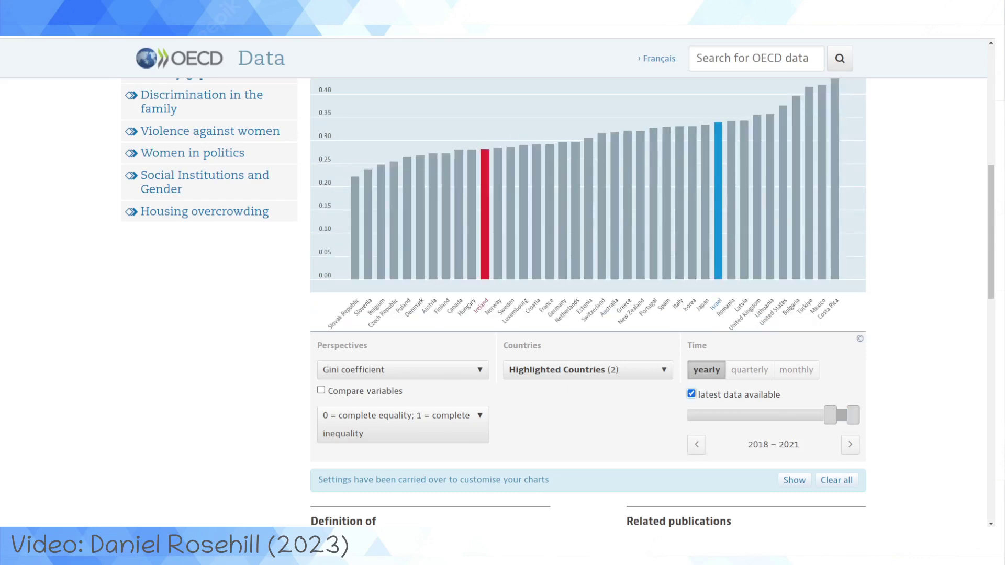
Step: Examine the sharing options of the Income inequality chart, including the permanent URL and embed code, and close them
{"action": "scroll", "coordinate": [782, 313], "scroll_direction": "up", "scroll_amount": 3}
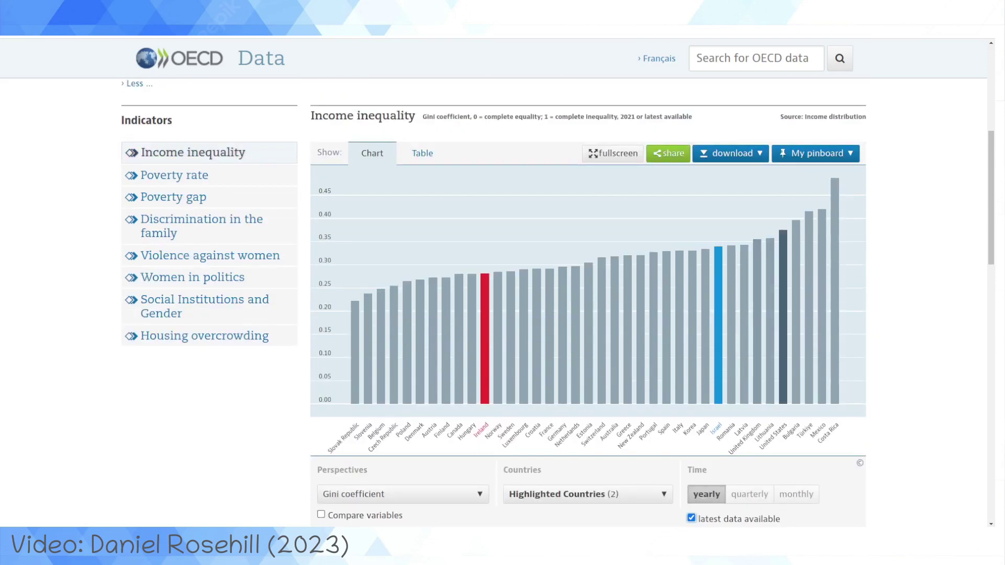
{"action": "left_click", "coordinate": [667, 153]}
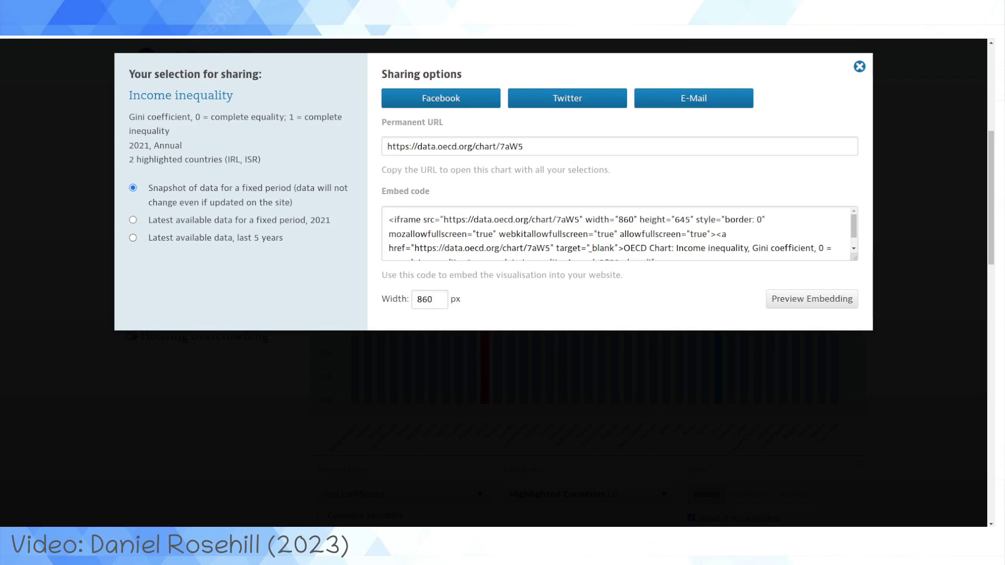
{"action": "left_click", "coordinate": [859, 67]}
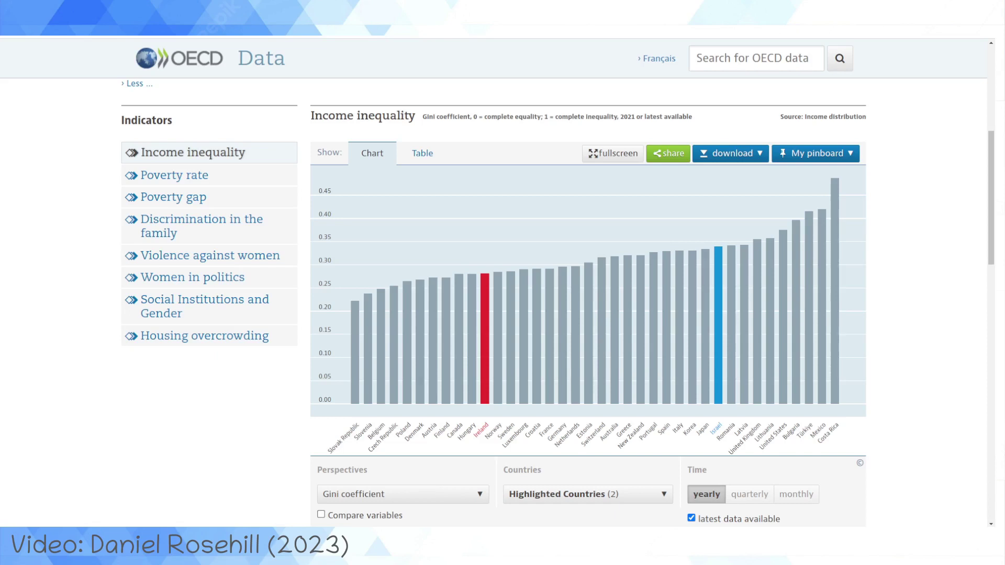
Step: Open the related publication "How's Life?" of the Income inequality indicator in a new tab
{"action": "scroll", "coordinate": [557, 303], "scroll_direction": "down", "scroll_amount": 3}
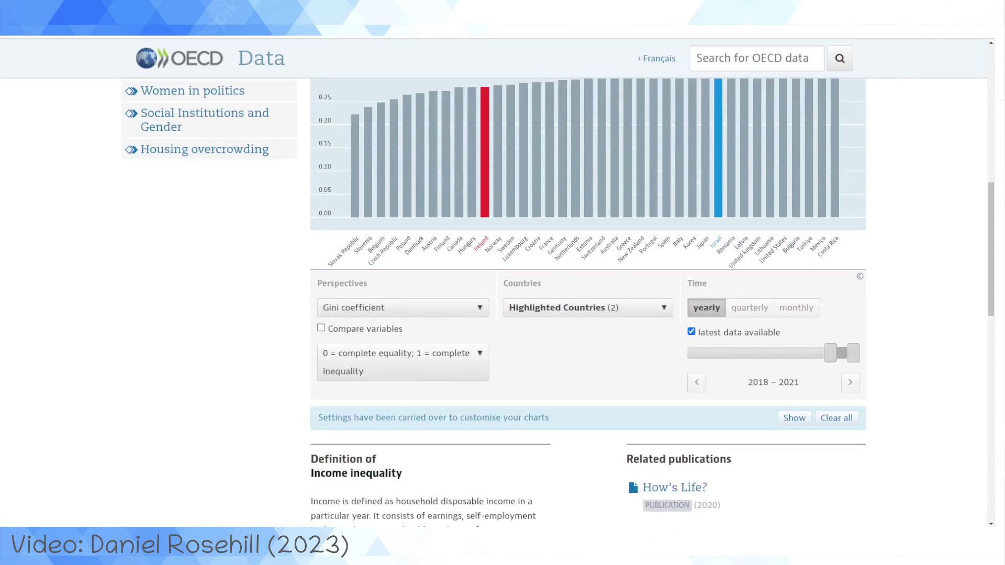
{"action": "scroll", "coordinate": [558, 302], "scroll_direction": "down", "scroll_amount": 5}
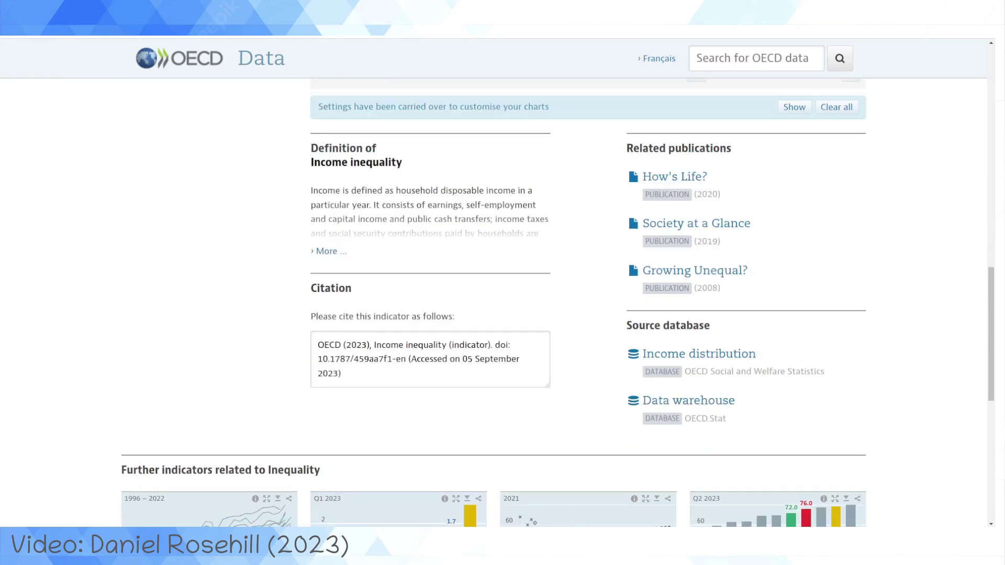
{"action": "scroll", "coordinate": [558, 302], "scroll_direction": "up", "scroll_amount": 1}
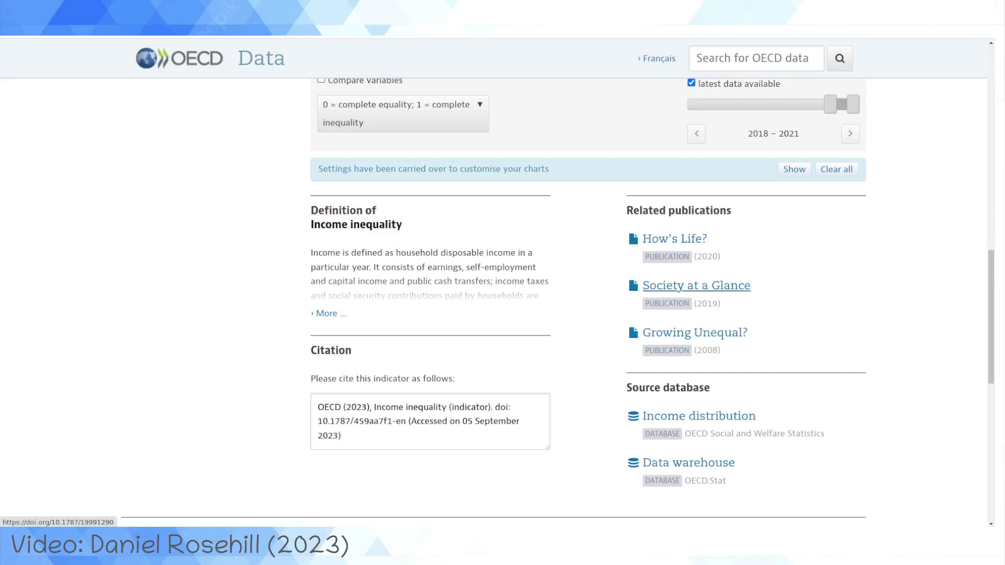
{"action": "right_click", "coordinate": [675, 239]}
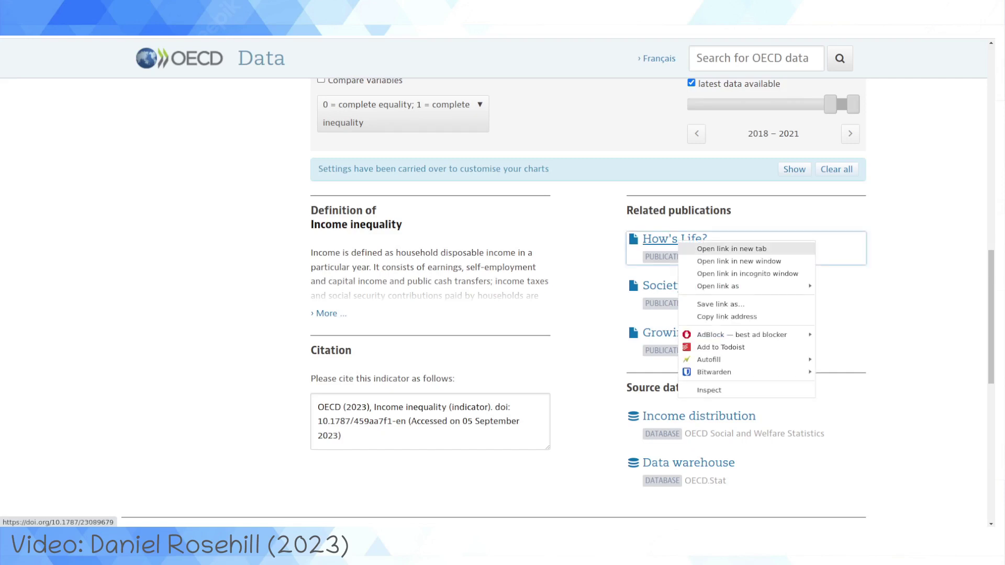
{"action": "left_click", "coordinate": [701, 297]}
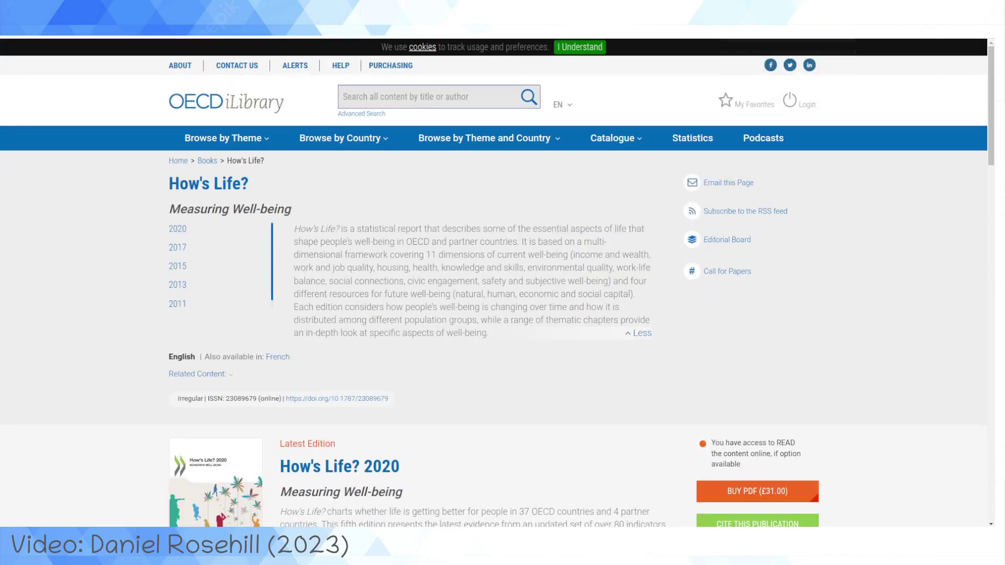
Step: Examine the How's Life? 2020 edition with its access formats and table of contents, and return to the Income inequality chart
{"action": "scroll", "coordinate": [493, 283], "scroll_direction": "down", "scroll_amount": 5}
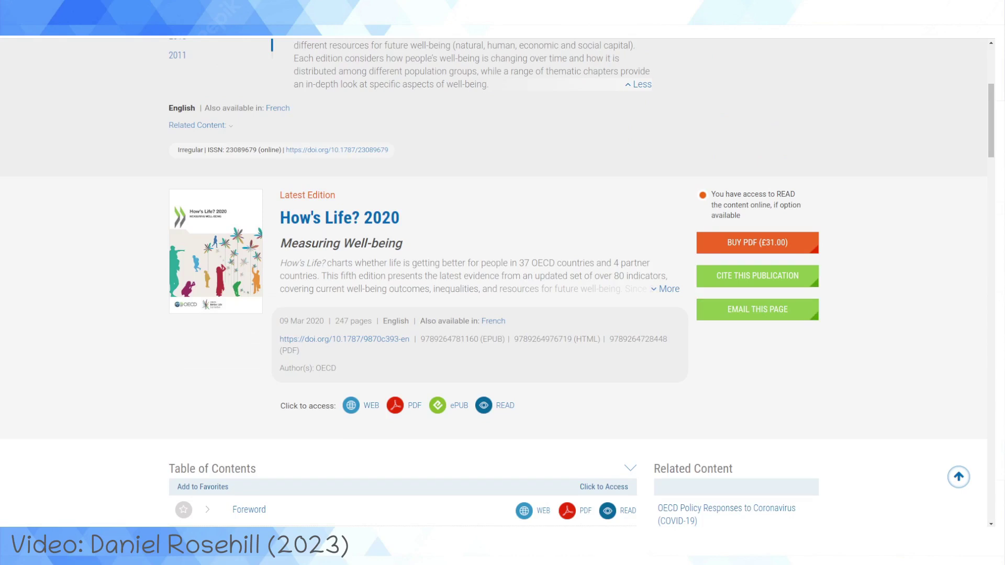
{"action": "scroll", "coordinate": [449, 219], "scroll_direction": "down", "scroll_amount": 3}
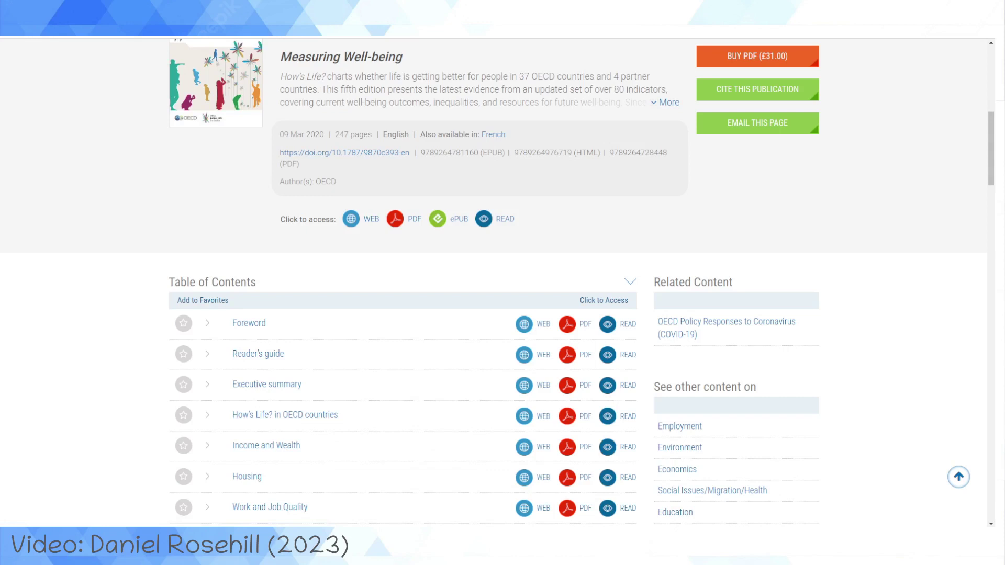
{"action": "scroll", "coordinate": [567, 291], "scroll_direction": "down", "scroll_amount": 2}
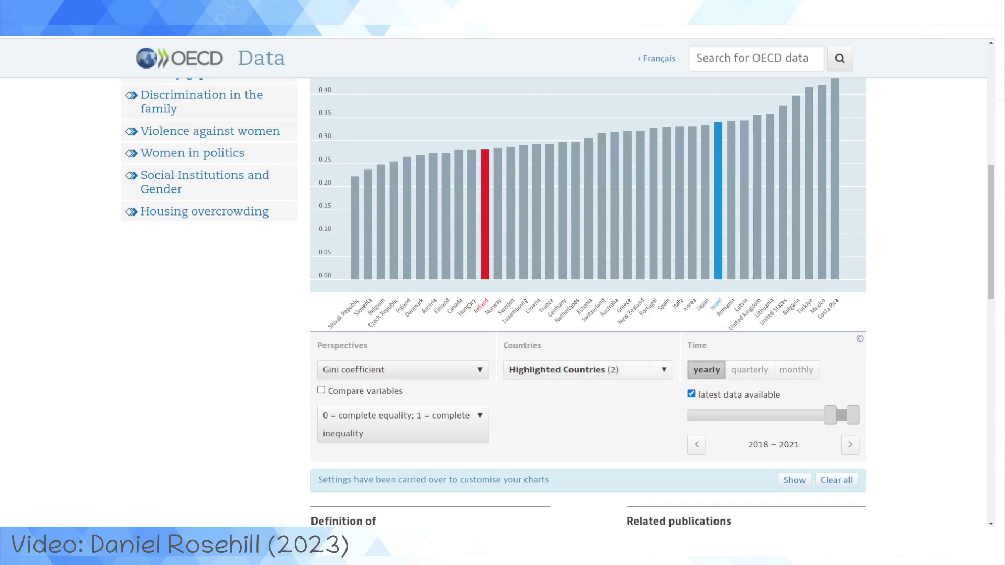
Step: Set the background countries of the Income inequality chart to European Union, keeping Ireland and Israel highlighted
{"action": "left_click", "coordinate": [586, 370]}
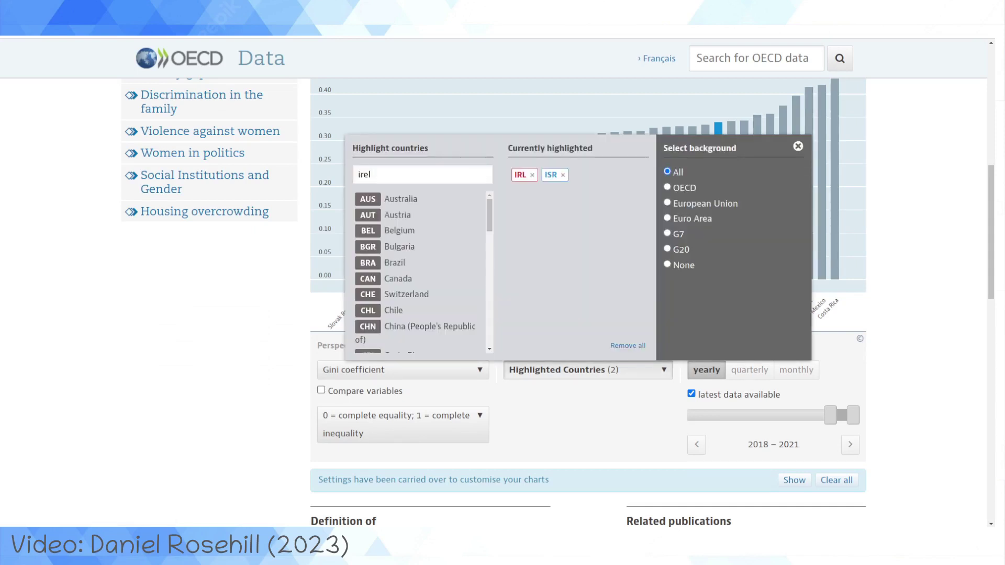
{"action": "left_click", "coordinate": [666, 203]}
{"action": "key", "text": "Escape"}
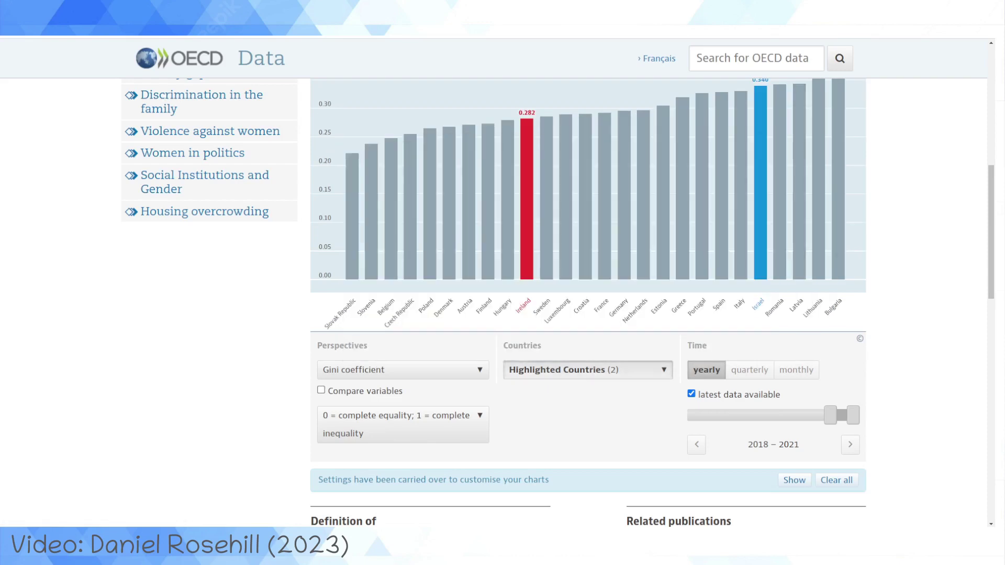
{"action": "left_click", "coordinate": [586, 369]}
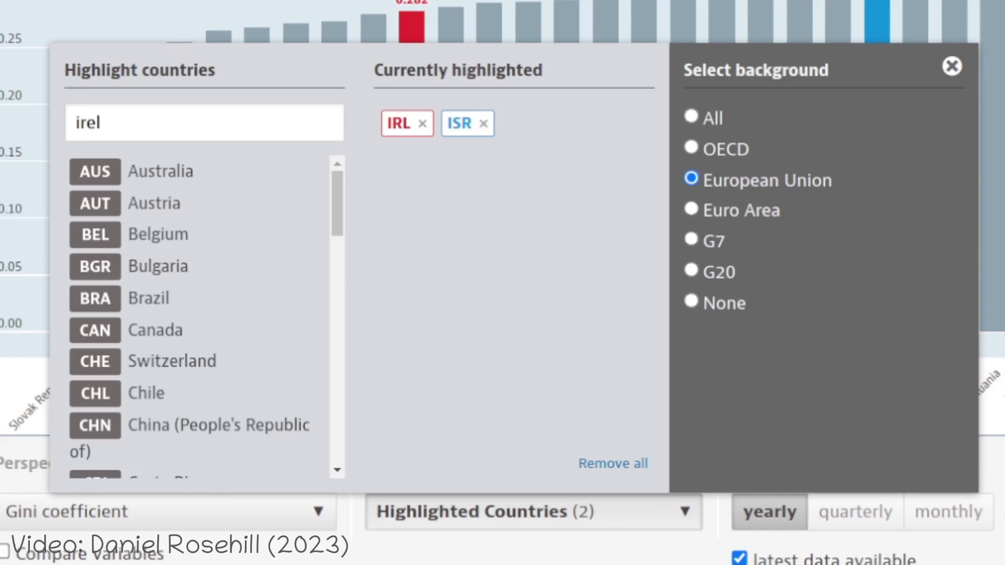
{"action": "key", "text": "Escape"}
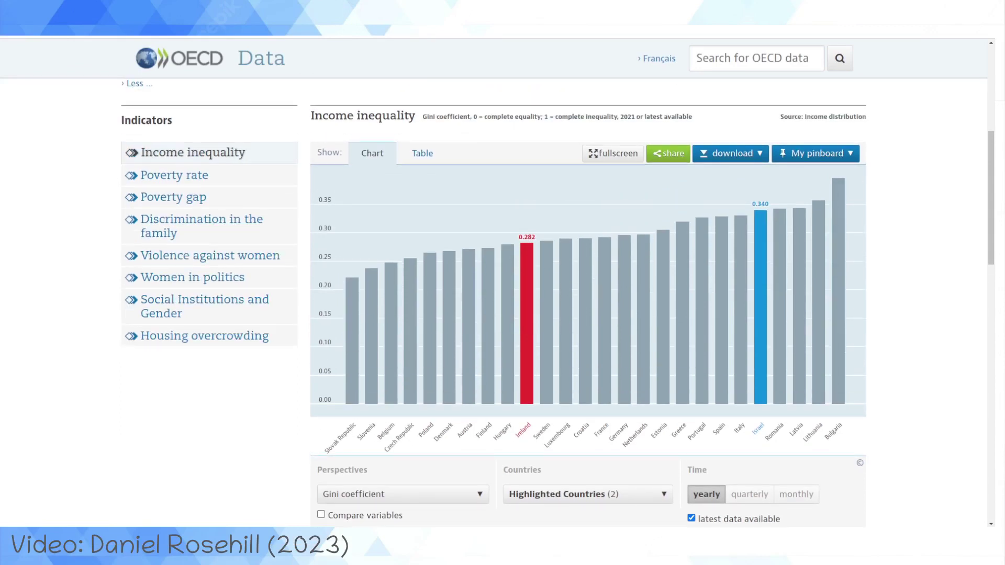
Step: Close the country selection and examine the European Union countries in the Income inequality chart, including Bulgaria's bar
{"action": "scroll", "coordinate": [586, 303], "scroll_direction": "down", "scroll_amount": 2}
{"action": "scroll", "coordinate": [586, 303], "scroll_direction": "up", "scroll_amount": 2}
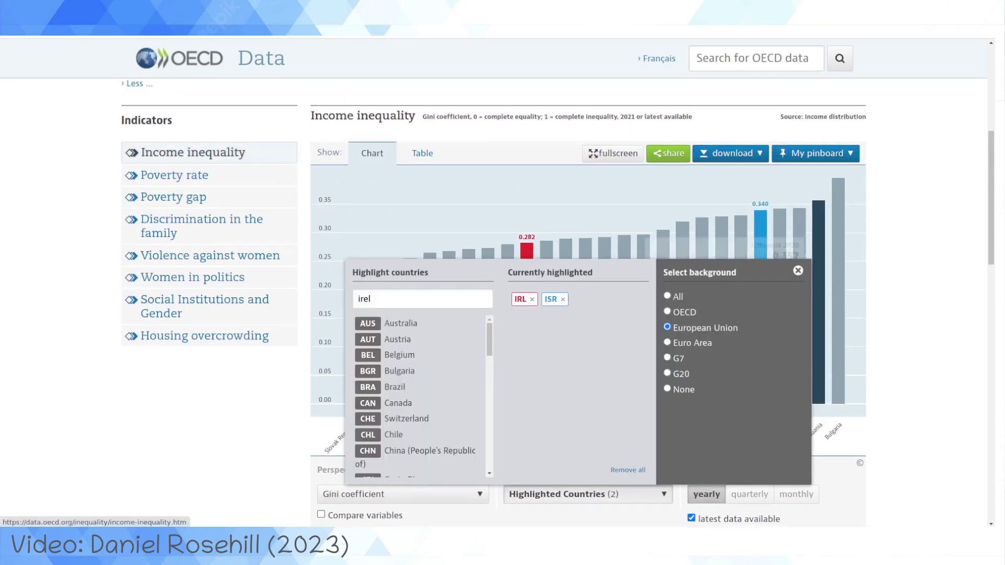
{"action": "key", "text": "Escape"}
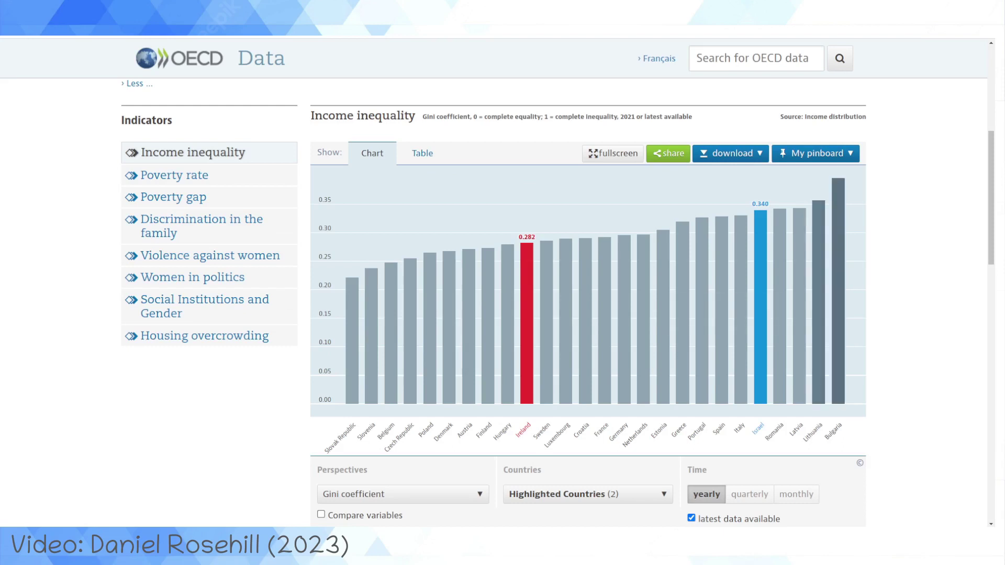
{"action": "mouse_move", "coordinate": [838, 324]}
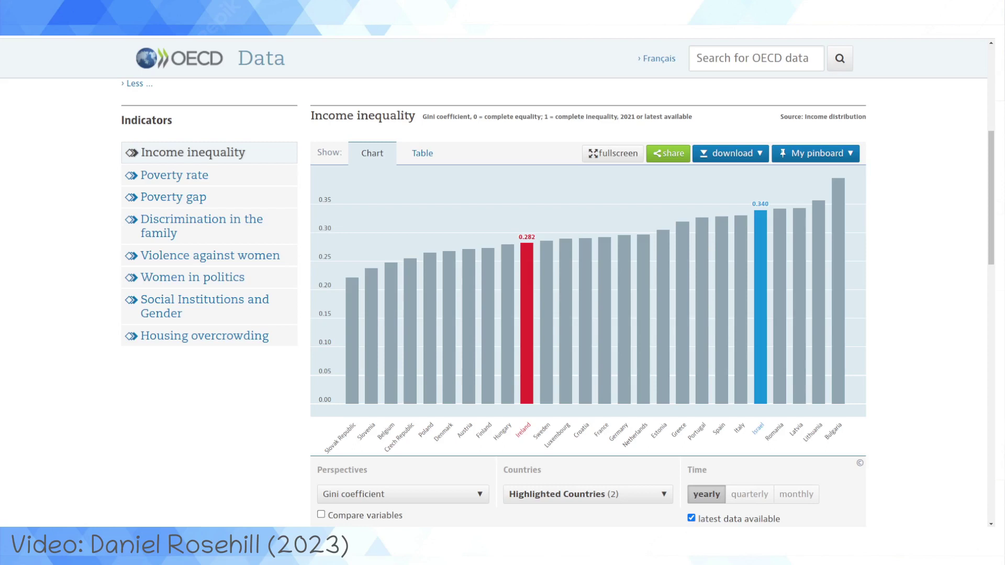
{"action": "scroll", "coordinate": [558, 302], "scroll_direction": "down", "scroll_amount": 3}
{"action": "scroll", "coordinate": [557, 303], "scroll_direction": "up", "scroll_amount": 3}
Step: Return to the OECD Data home page and open the Jobs topic from the list of topics
{"action": "scroll", "coordinate": [557, 302], "scroll_direction": "up", "scroll_amount": 5}
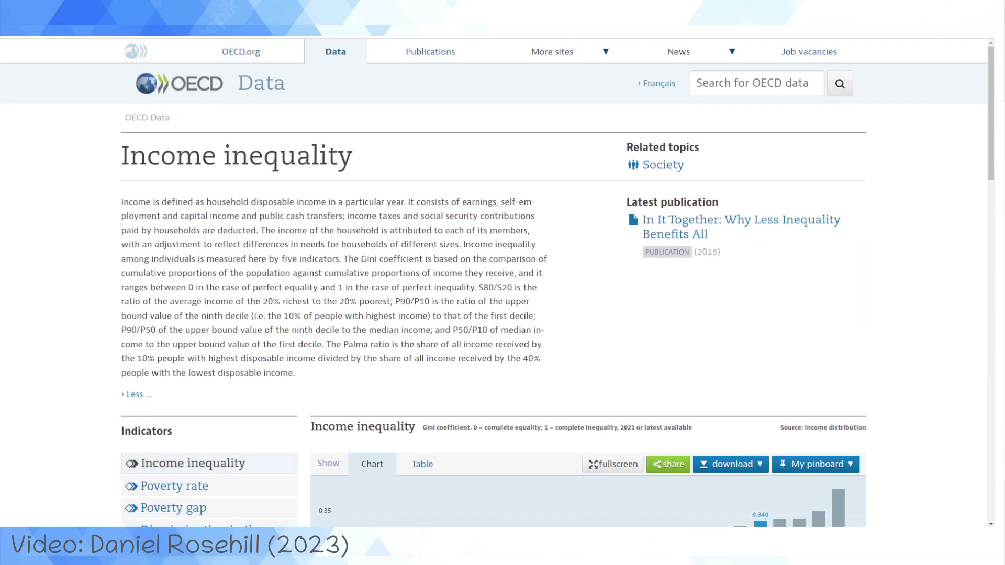
{"action": "left_click", "coordinate": [261, 83]}
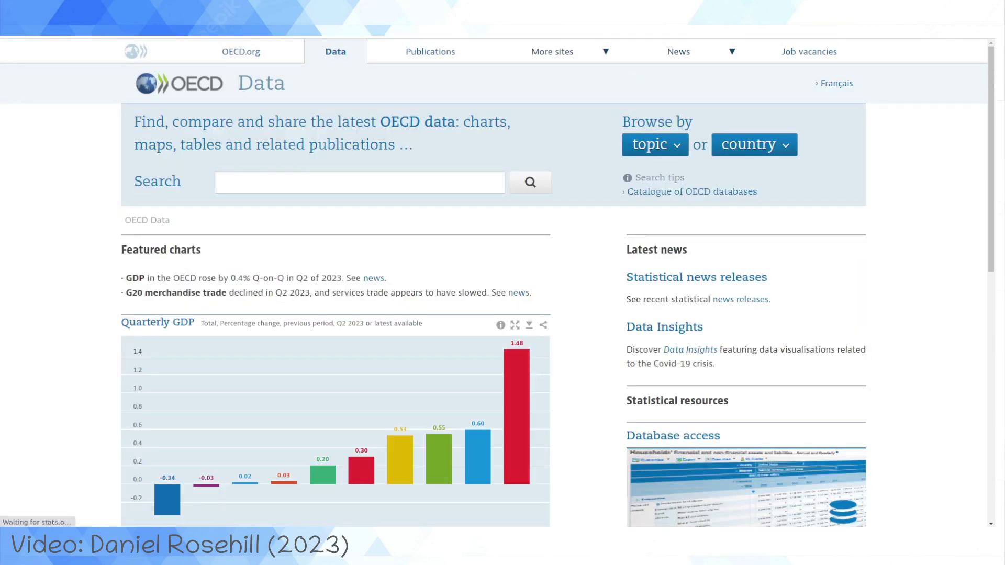
{"action": "left_click", "coordinate": [654, 144]}
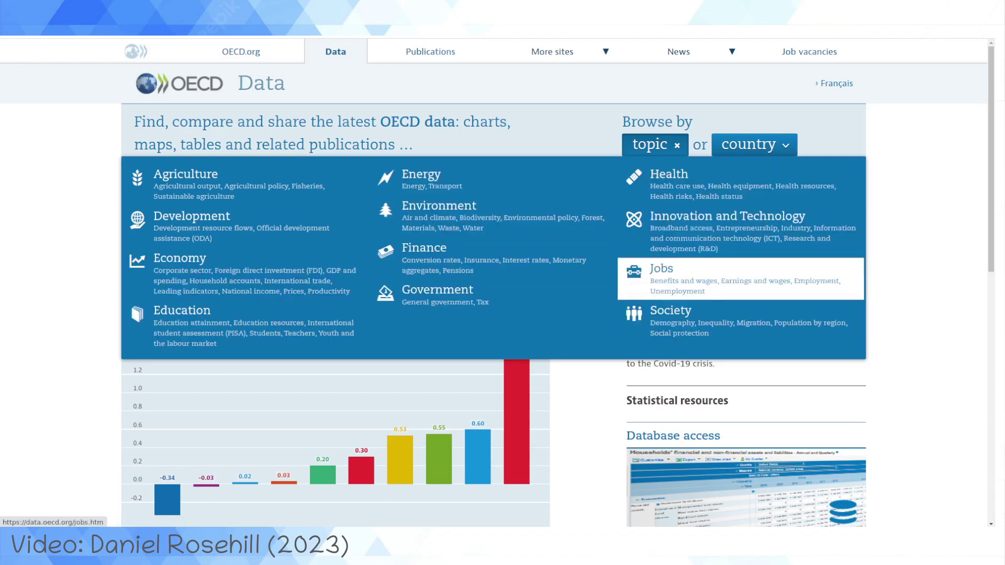
{"action": "left_click", "coordinate": [661, 272]}
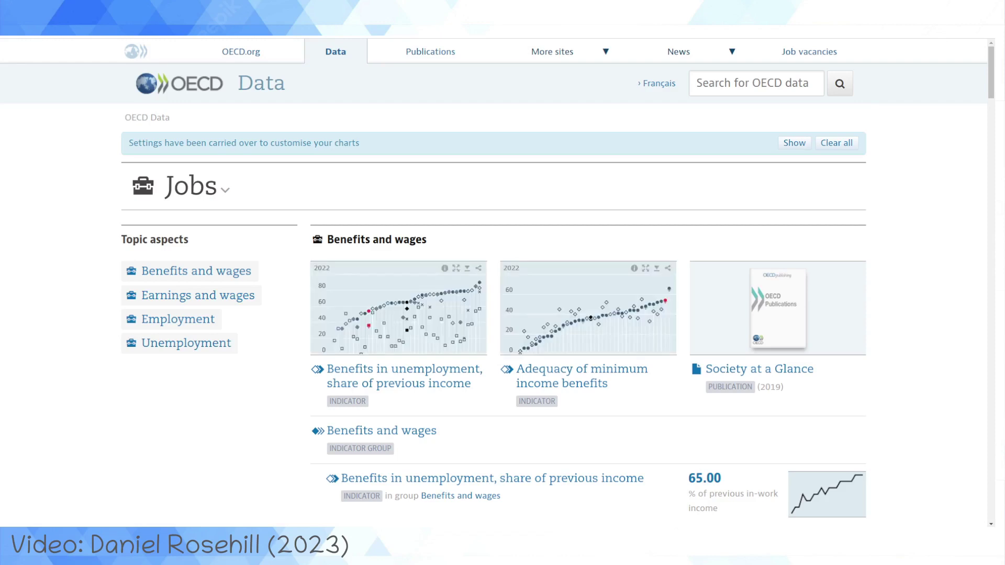
Step: Examine the Jobs topic's indicators, databases and publications on benefits and wages, earnings, employment and unemployment
{"action": "scroll", "coordinate": [397, 189], "scroll_direction": "down", "scroll_amount": 3}
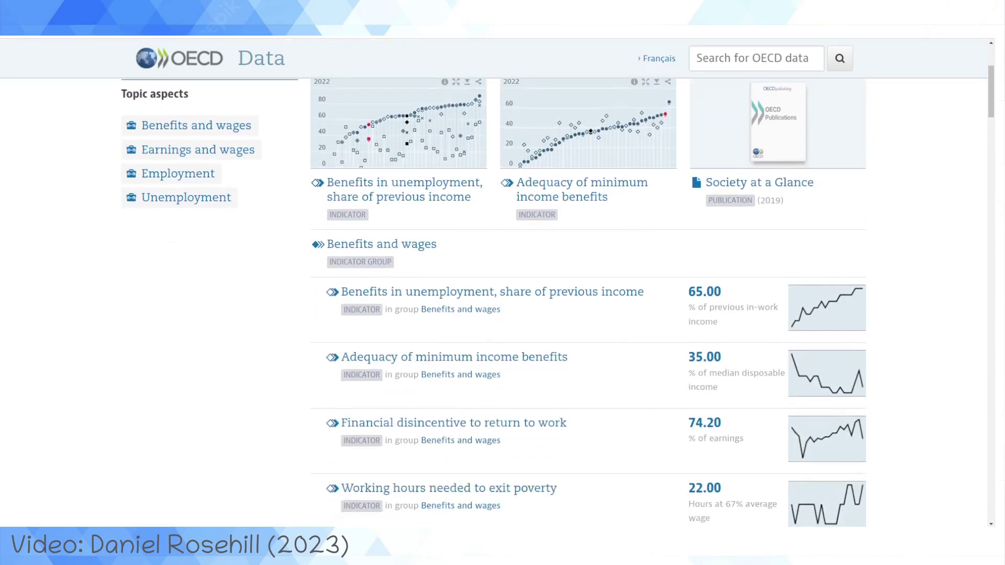
{"action": "scroll", "coordinate": [398, 189], "scroll_direction": "up", "scroll_amount": 2}
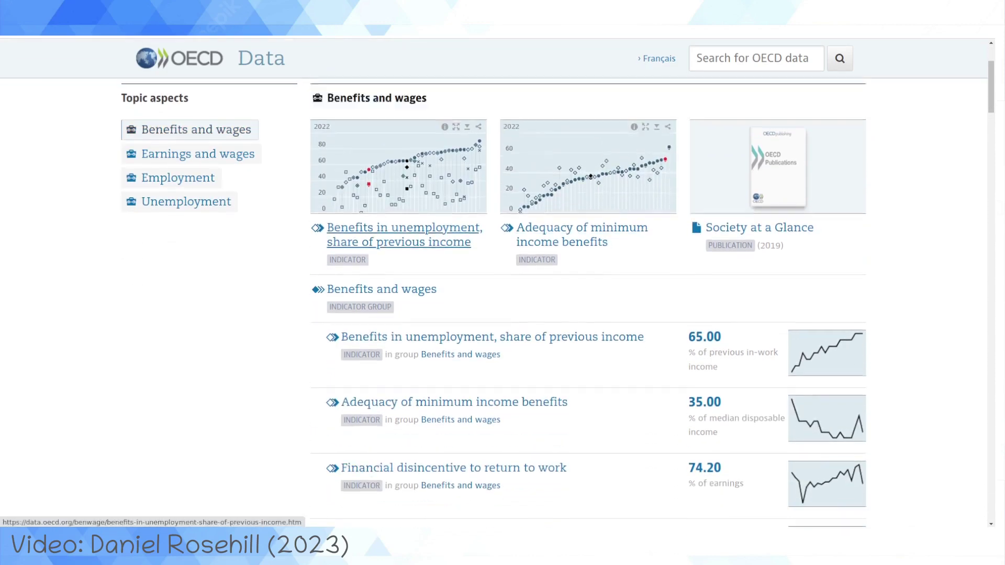
{"action": "scroll", "coordinate": [586, 303], "scroll_direction": "down", "scroll_amount": 8}
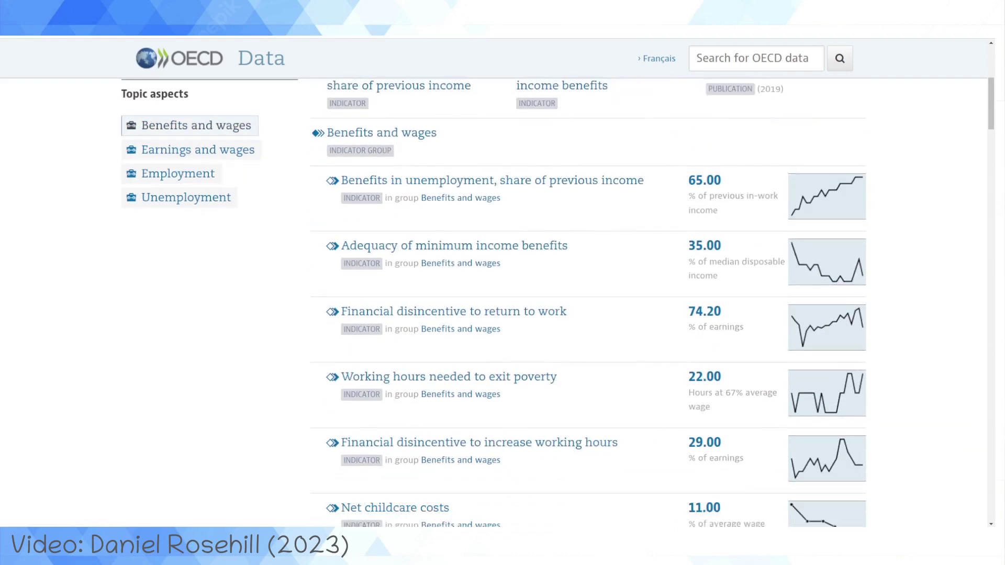
{"action": "scroll", "coordinate": [586, 204], "scroll_direction": "down", "scroll_amount": 6}
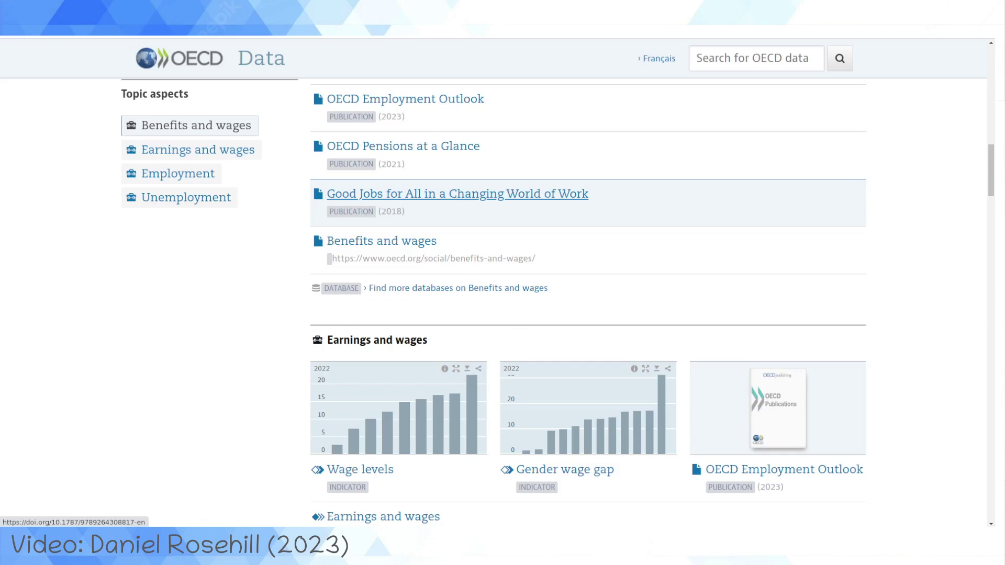
{"action": "scroll", "coordinate": [367, 191], "scroll_direction": "down", "scroll_amount": 9}
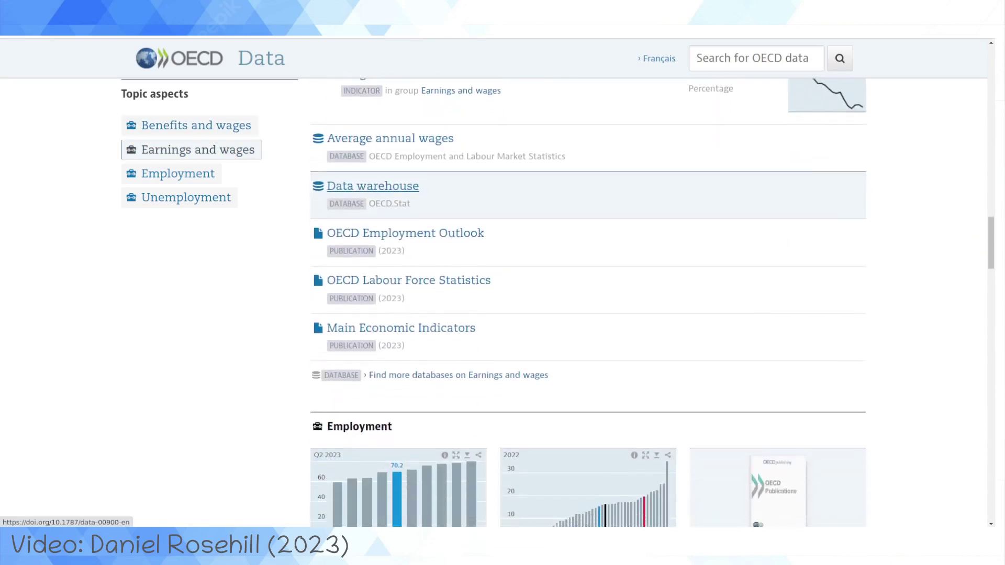
{"action": "scroll", "coordinate": [372, 189], "scroll_direction": "down", "scroll_amount": 6}
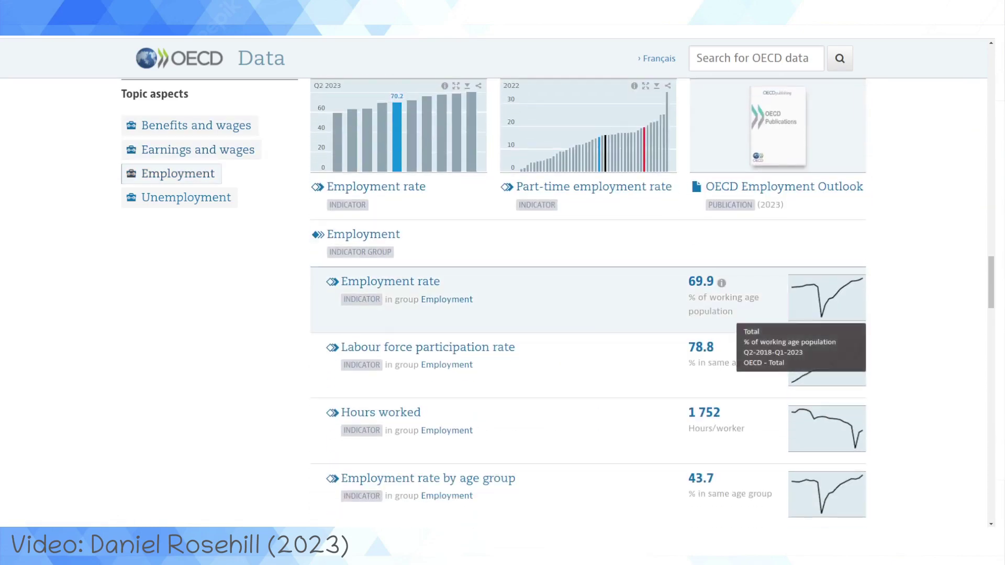
{"action": "scroll", "coordinate": [585, 303], "scroll_direction": "down", "scroll_amount": 12}
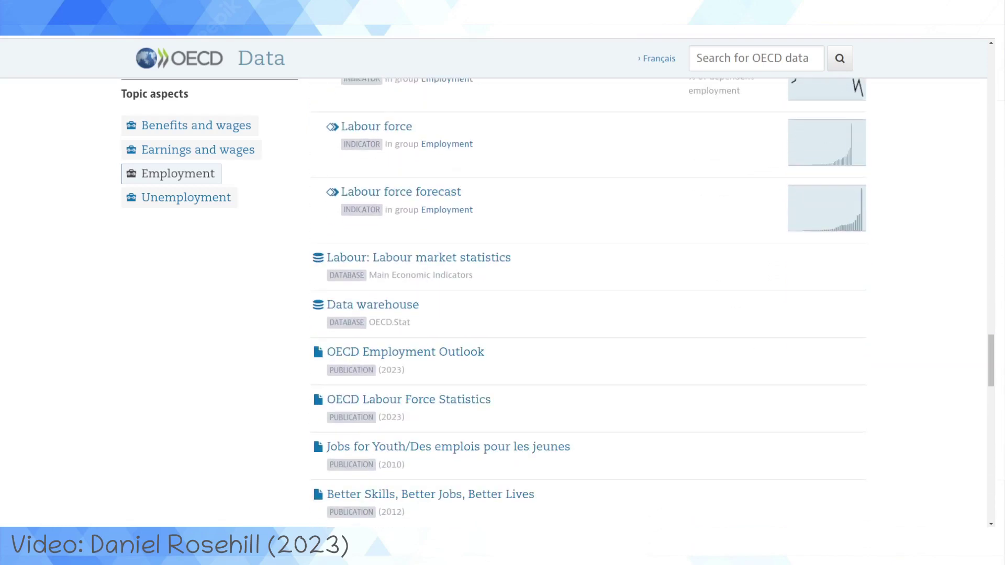
{"action": "scroll", "coordinate": [586, 304], "scroll_direction": "down", "scroll_amount": 3}
{"action": "scroll", "coordinate": [586, 304], "scroll_direction": "down", "scroll_amount": 15}
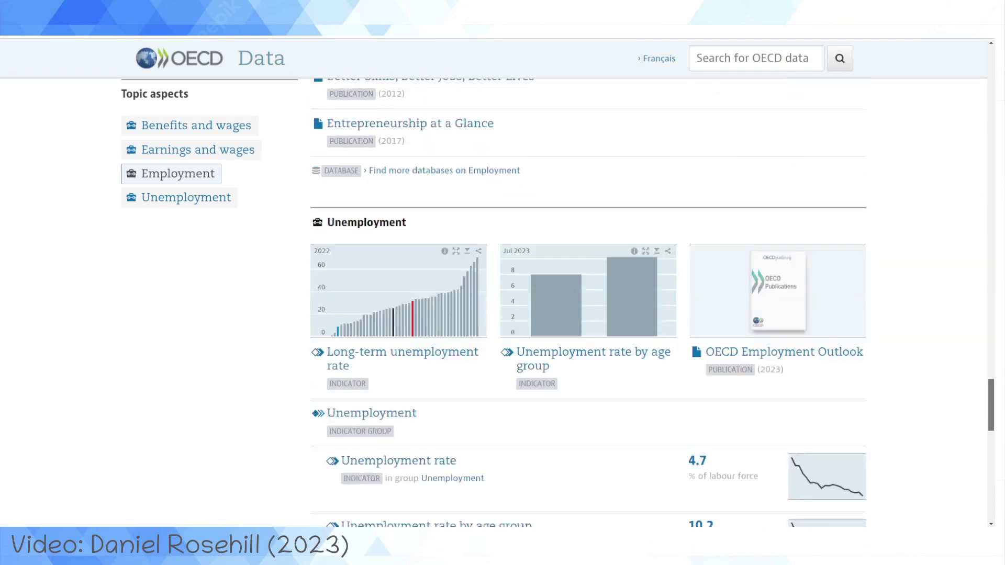